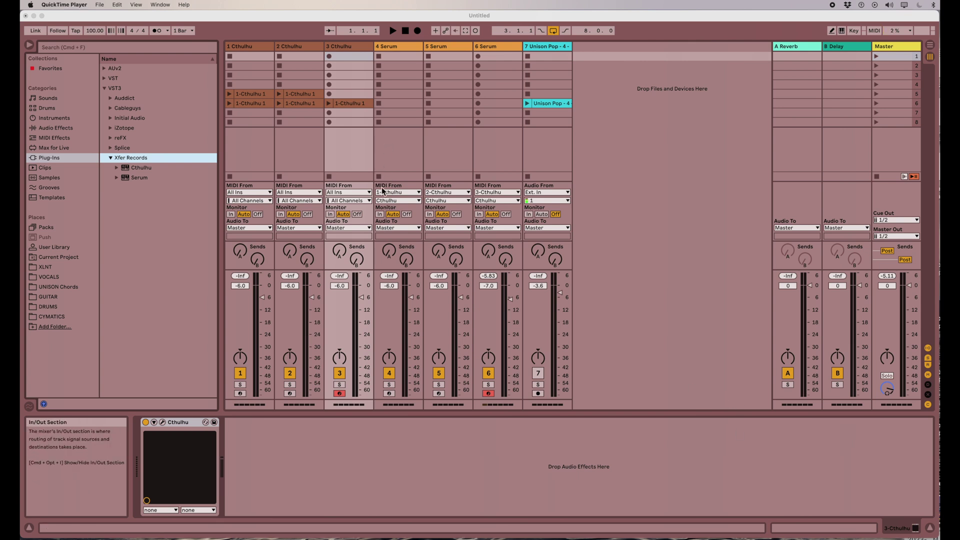
# - Locate Cthulhu under the Xfer Records VST3 plug-ins, then open and reposition the Cthulhu window of track 3
pyautogui.click(156, 170)
pyautogui.click(156, 169)
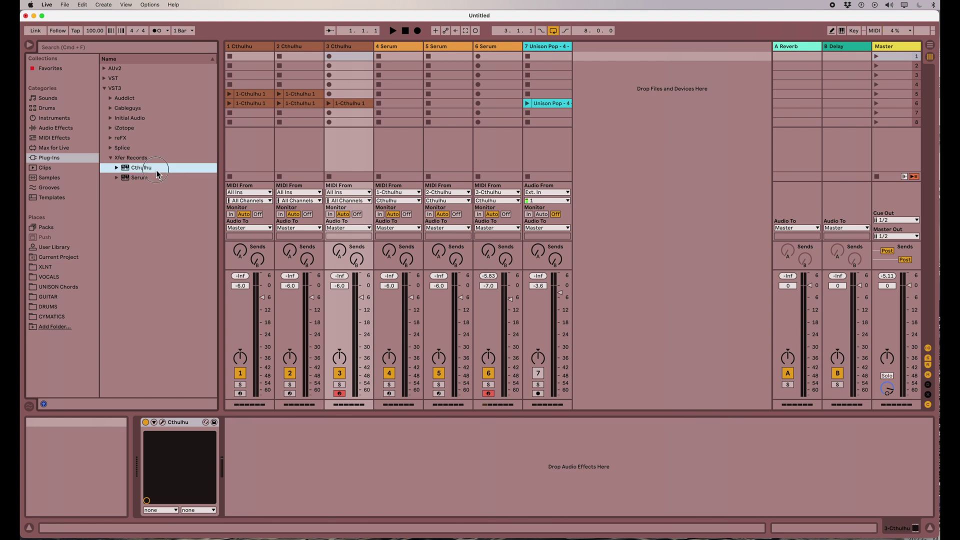
pyautogui.click(347, 49)
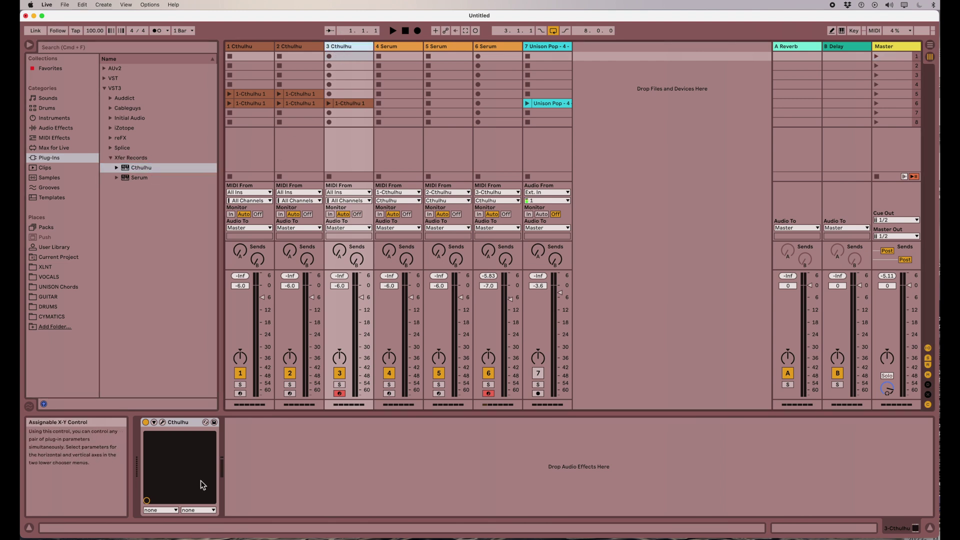
pyautogui.click(163, 422)
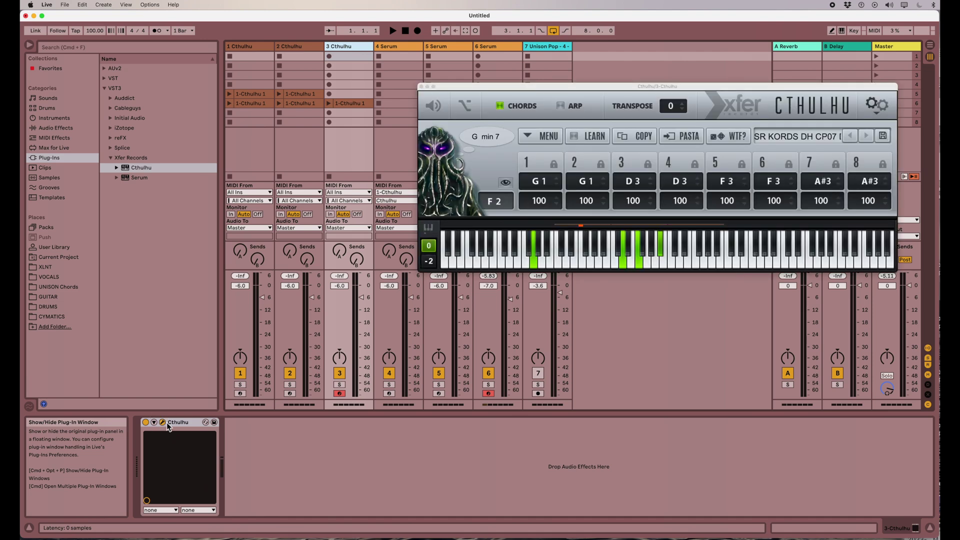
pyautogui.moveTo(583, 89); pyautogui.dragTo(529, 101)
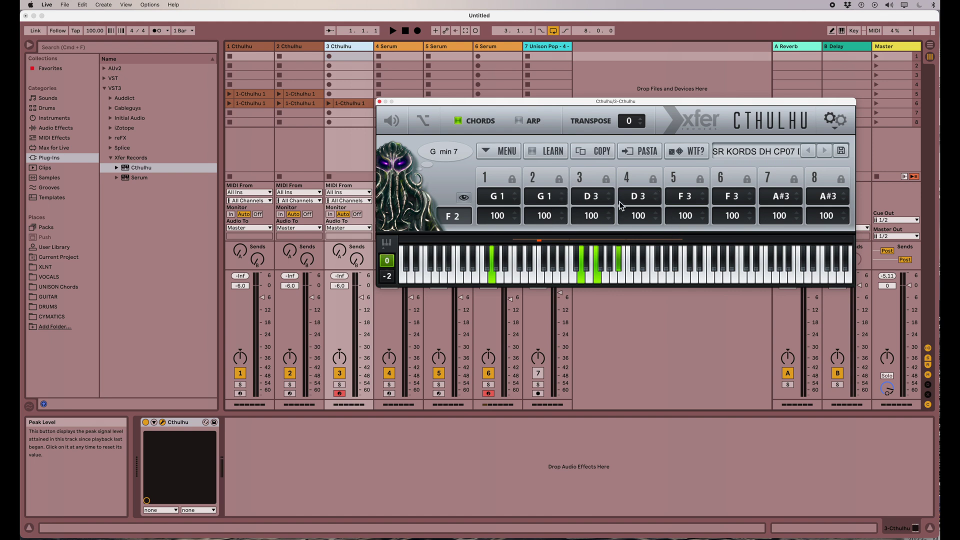
pyautogui.moveTo(568, 106); pyautogui.dragTo(564, 113)
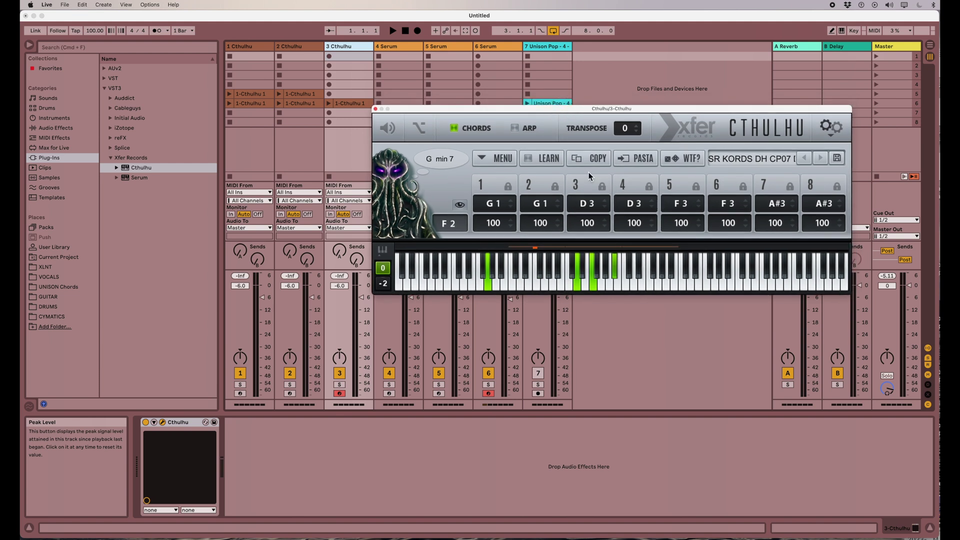
# - Choose the CP07 Dm preset from the ADSR KORDS Deep House chord presets in track 3's Cthulhu and move its window aside
pyautogui.click(759, 161)
pyautogui.moveTo(757, 195)
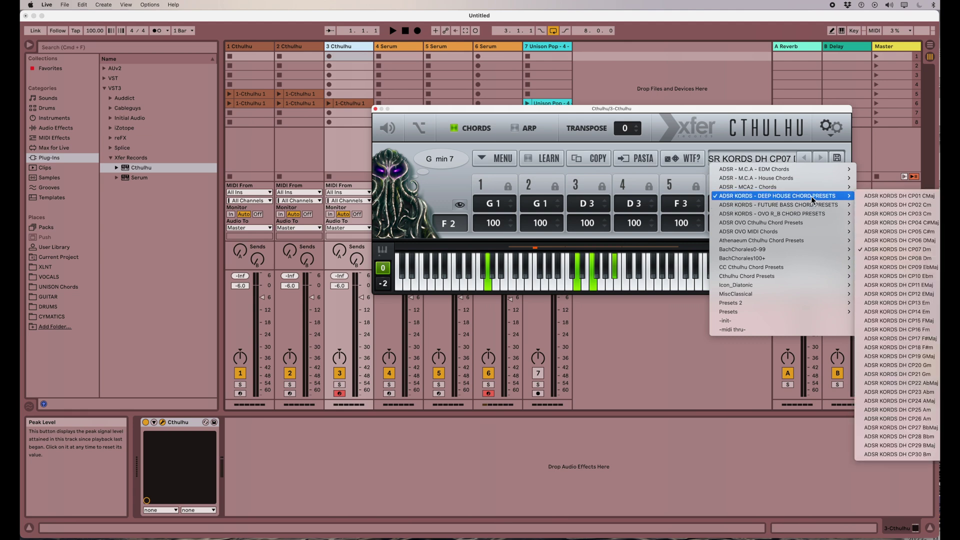
pyautogui.click(874, 250)
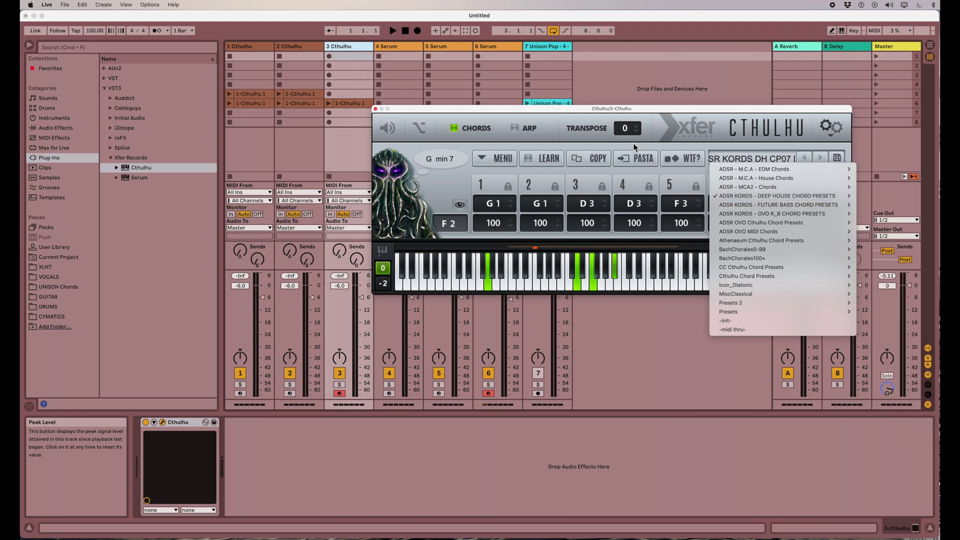
pyautogui.moveTo(628, 108); pyautogui.dragTo(623, 195)
pyautogui.click(362, 47)
pyautogui.moveTo(387, 193); pyautogui.dragTo(581, 125)
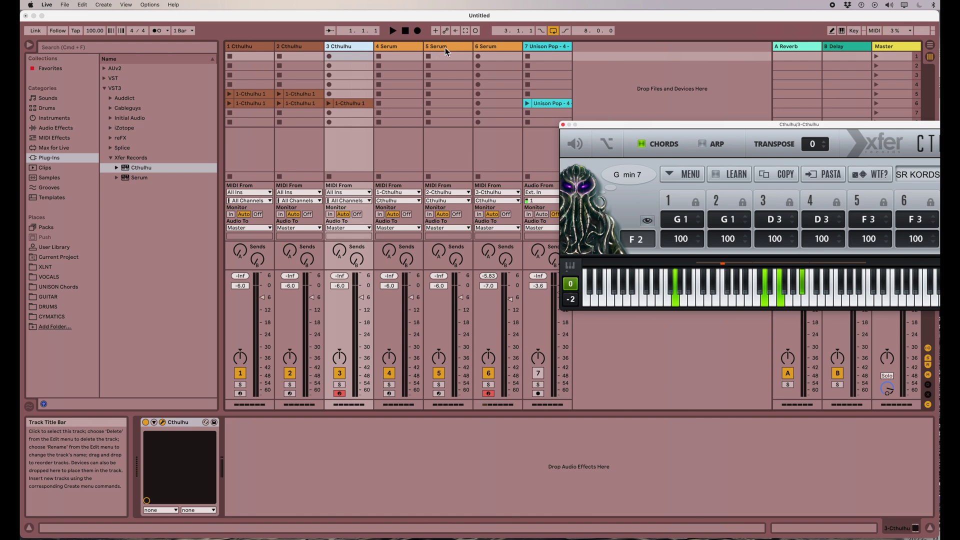
# - Set the MIDI input of track 6 Serum to 3-Cthulhu, using the Cthulhu plug-in output as its channel
pyautogui.click(482, 48)
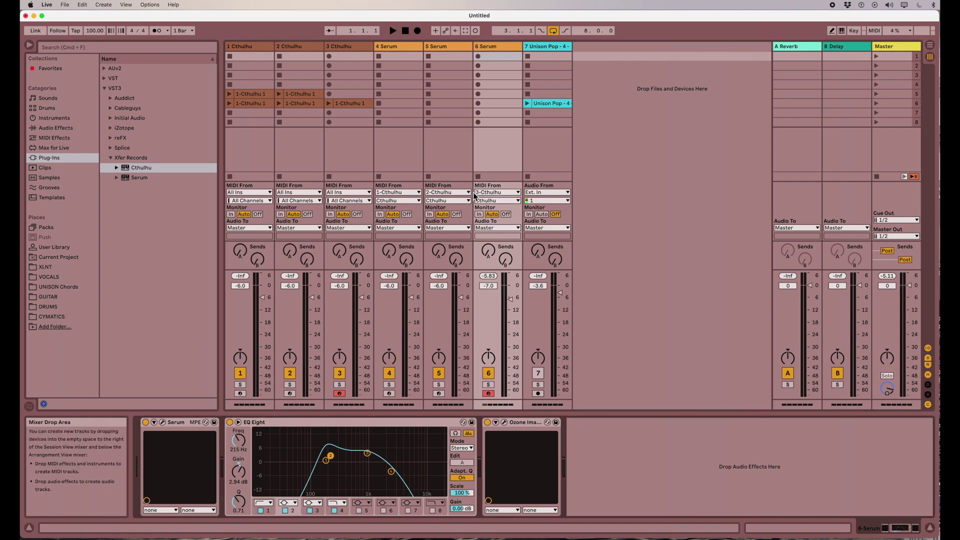
pyautogui.click(362, 50)
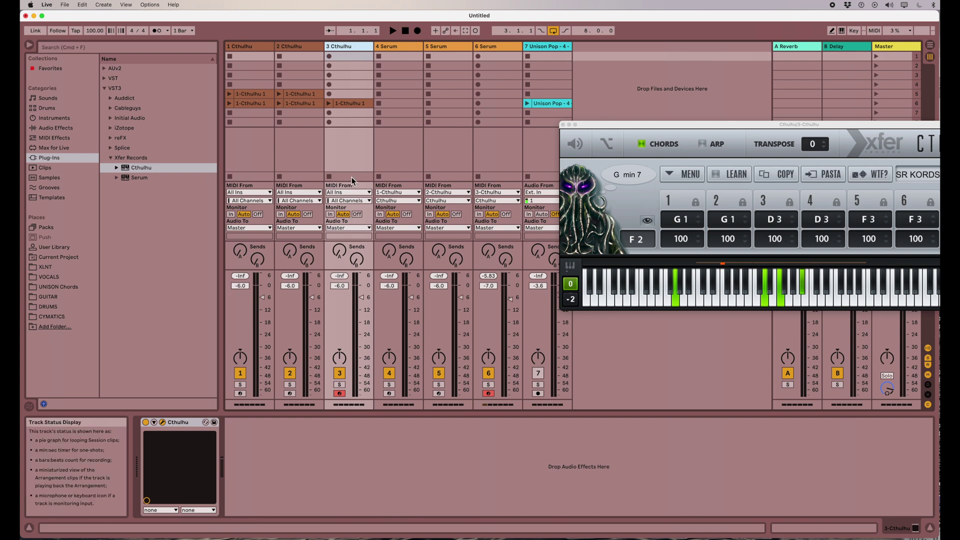
pyautogui.click(500, 52)
pyautogui.click(502, 193)
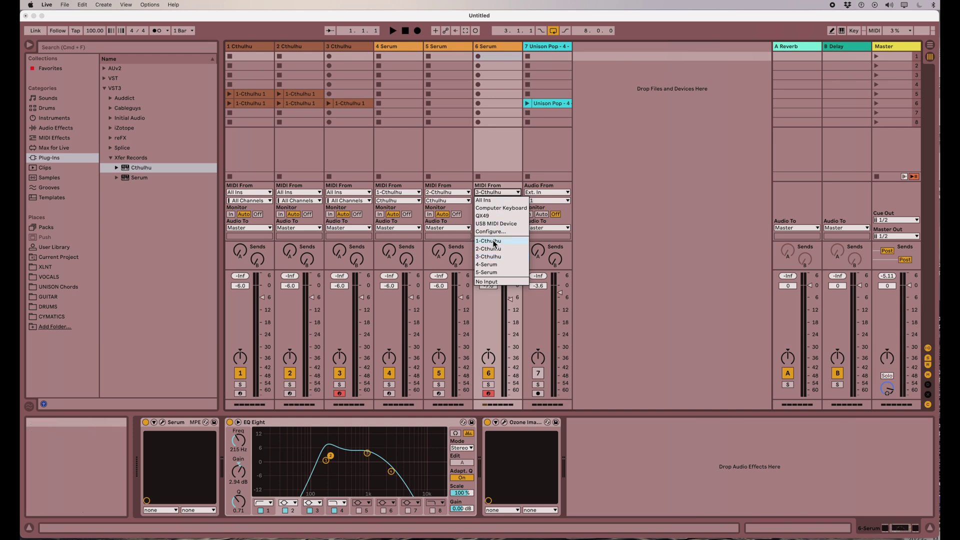
pyautogui.click(489, 256)
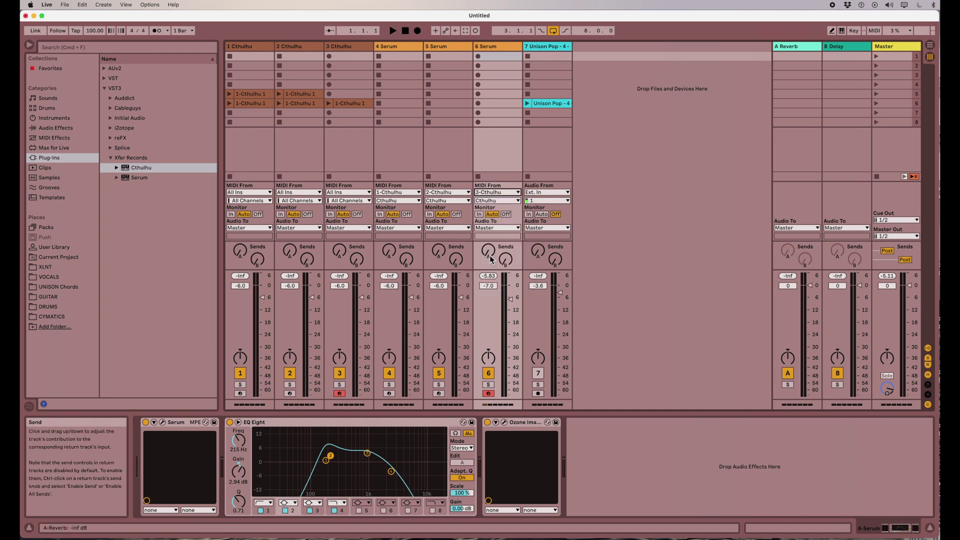
pyautogui.click(496, 201)
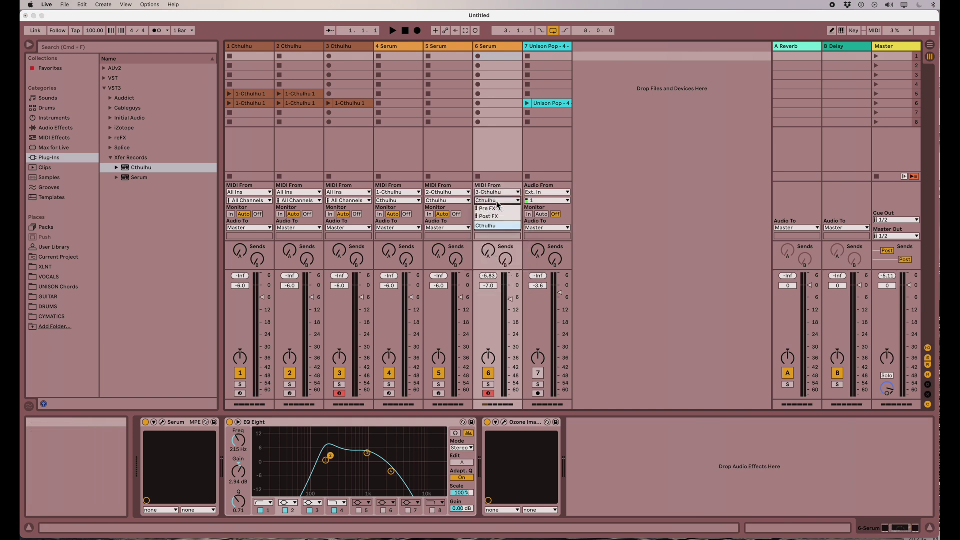
pyautogui.click(489, 226)
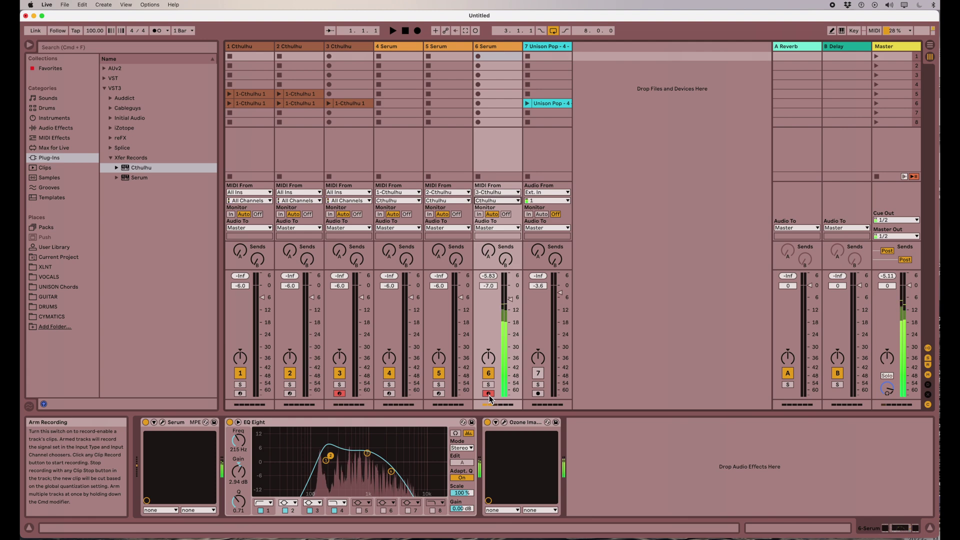
# - Open the 1-Cthulhu 1 clip on track 3 in an enlarged note editor, with the track's Cthulhu window placed above it
pyautogui.click(359, 52)
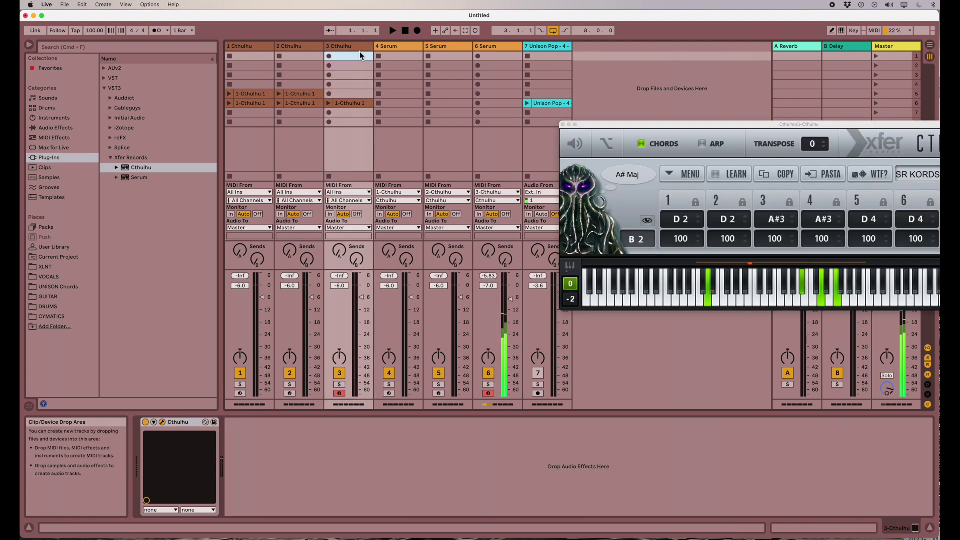
pyautogui.moveTo(593, 125); pyautogui.dragTo(365, 131)
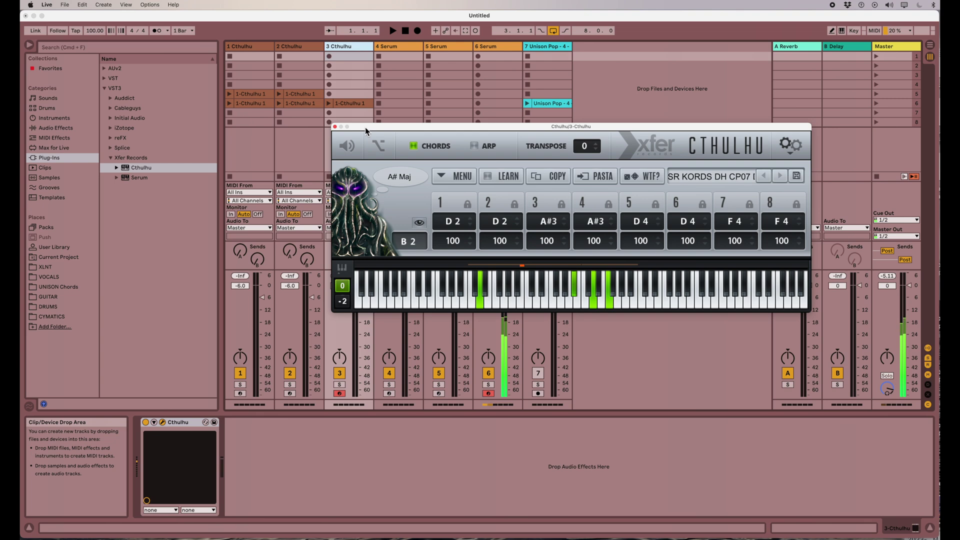
pyautogui.moveTo(365, 127); pyautogui.dragTo(373, 231)
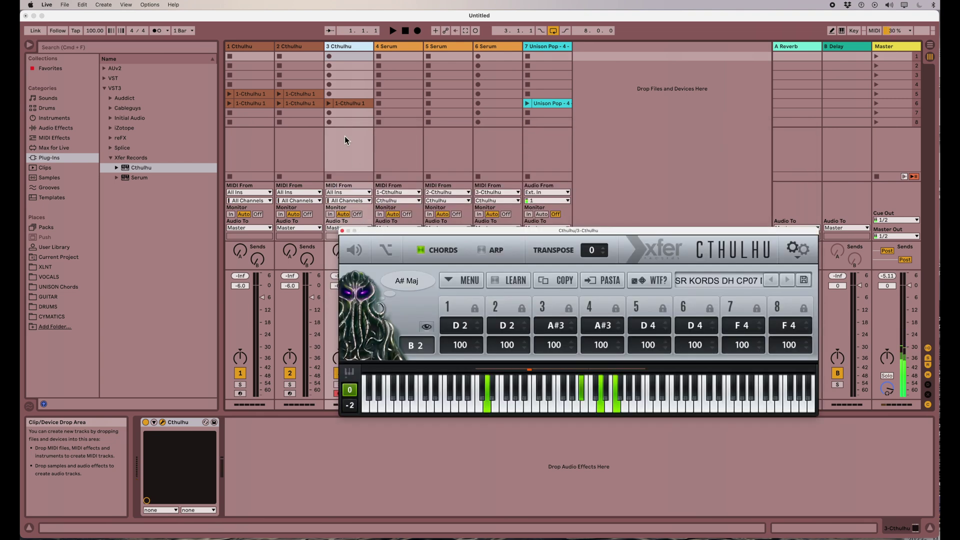
pyautogui.click(352, 104)
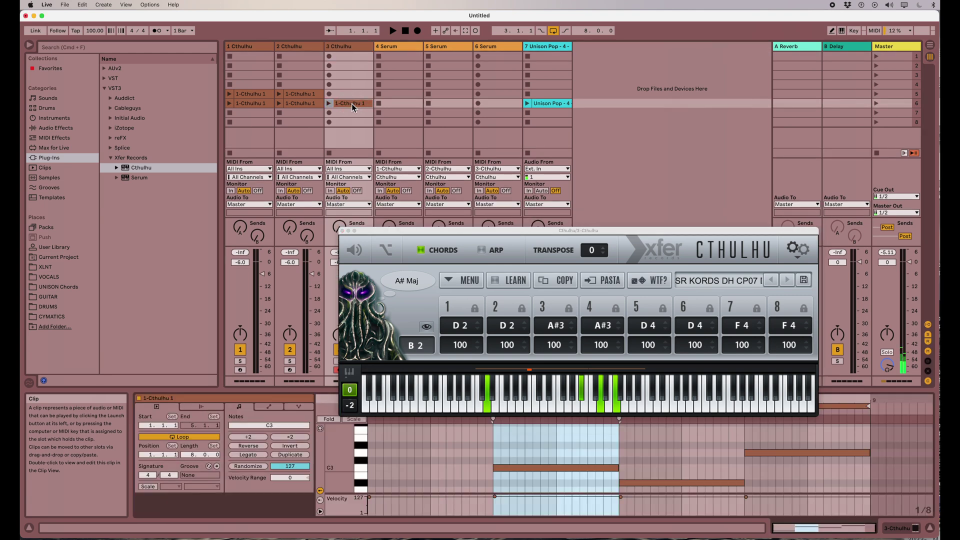
pyautogui.moveTo(450, 232); pyautogui.dragTo(450, 56)
pyautogui.moveTo(479, 390); pyautogui.dragTo(483, 270)
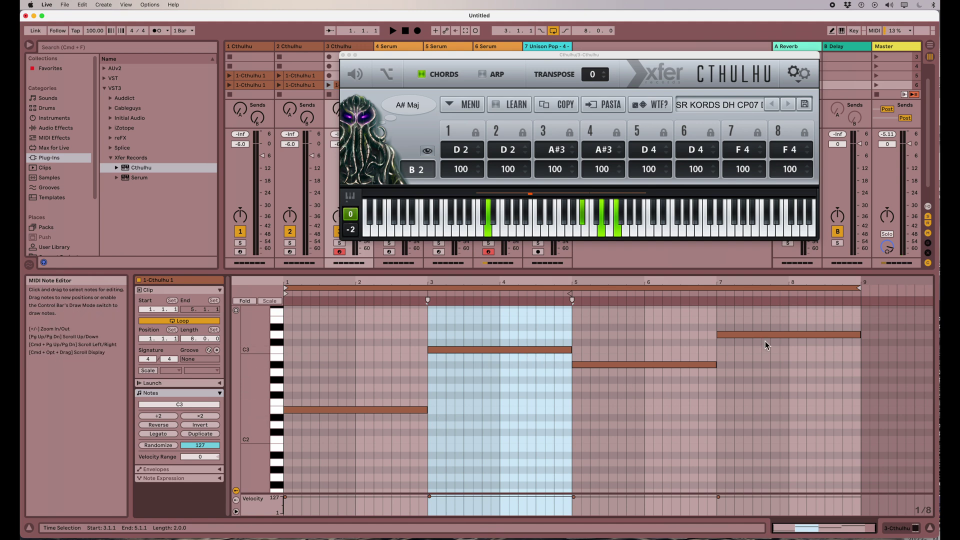
pyautogui.moveTo(423, 54); pyautogui.dragTo(471, 53)
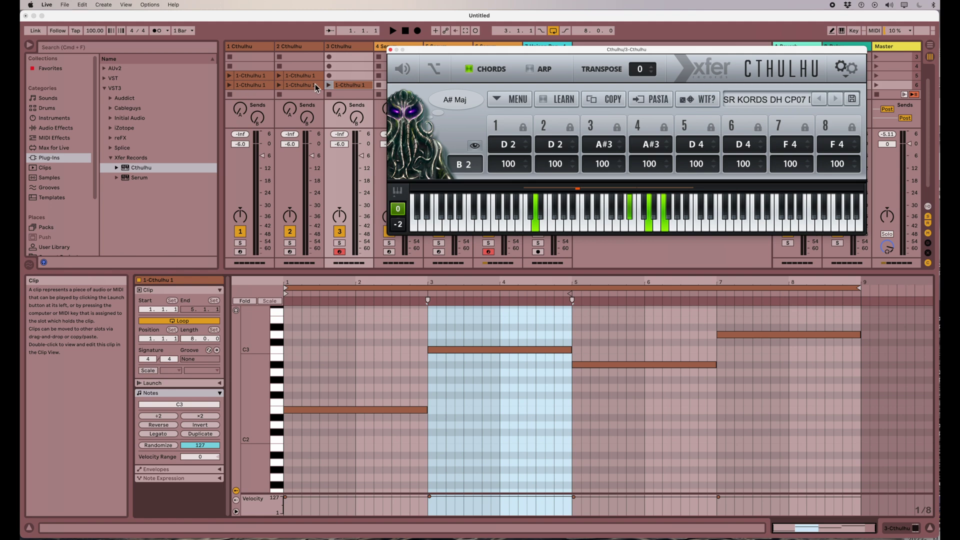
# - Play the track 3 clip and follow which chords Cthulhu triggers from its single notes
pyautogui.click(330, 86)
pyautogui.moveTo(451, 54); pyautogui.dragTo(114, 64)
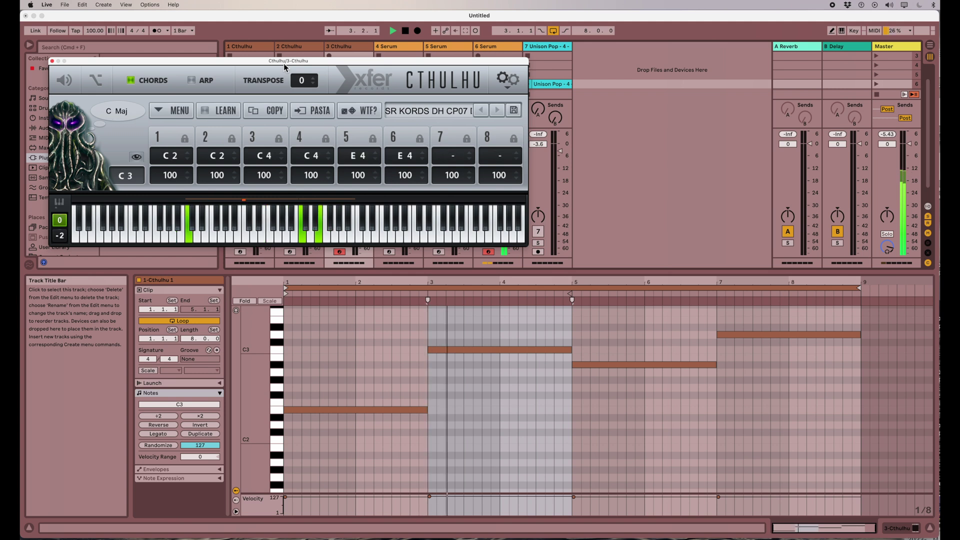
pyautogui.moveTo(227, 50); pyautogui.dragTo(226, 49)
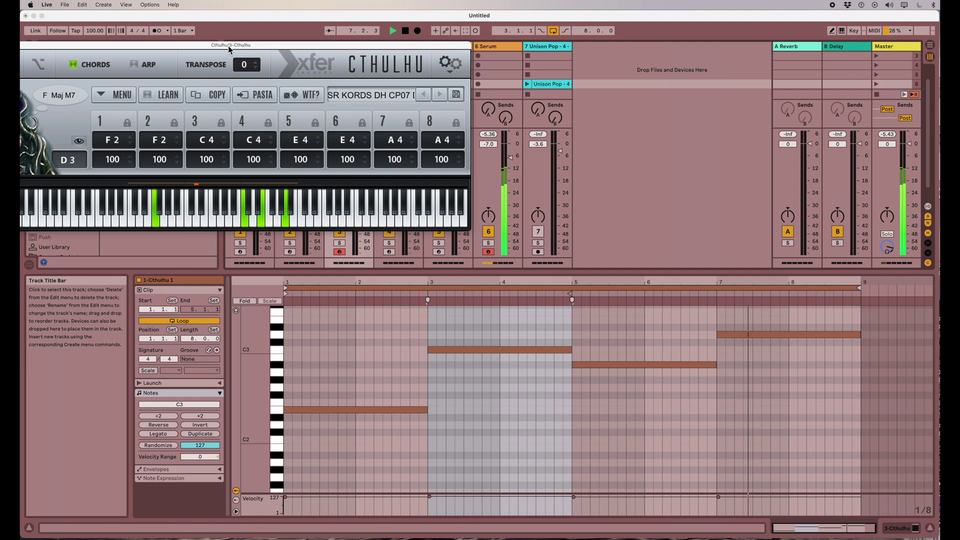
pyautogui.moveTo(228, 49); pyautogui.dragTo(620, 77)
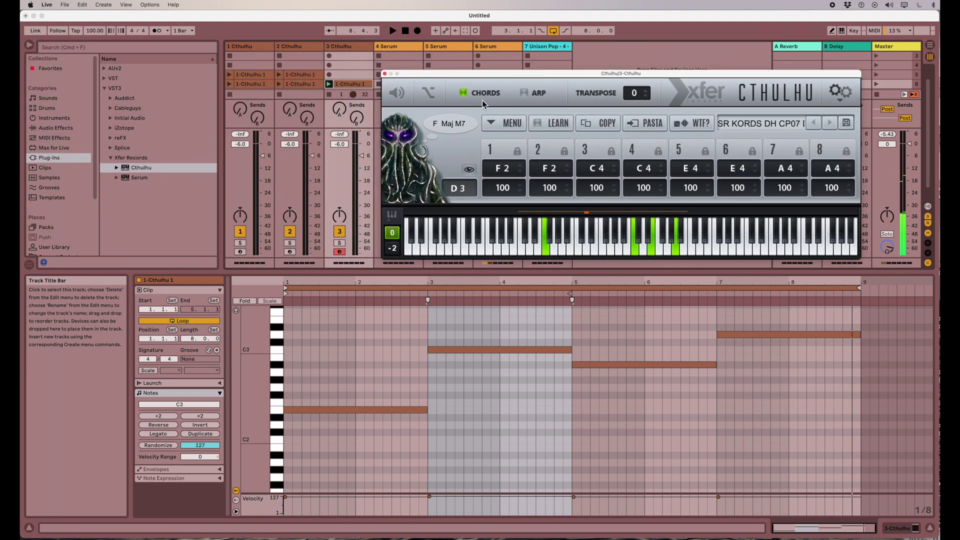
# - Bring up the Cthulhu window of track 2 and switch off its ARP section
pyautogui.scroll(-2, 348, 88)
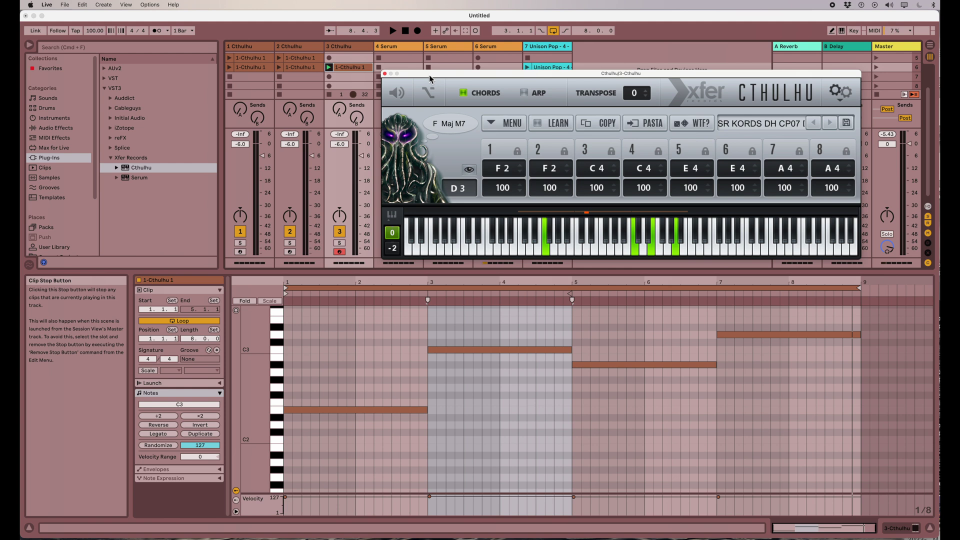
pyautogui.moveTo(429, 76); pyautogui.dragTo(444, 72)
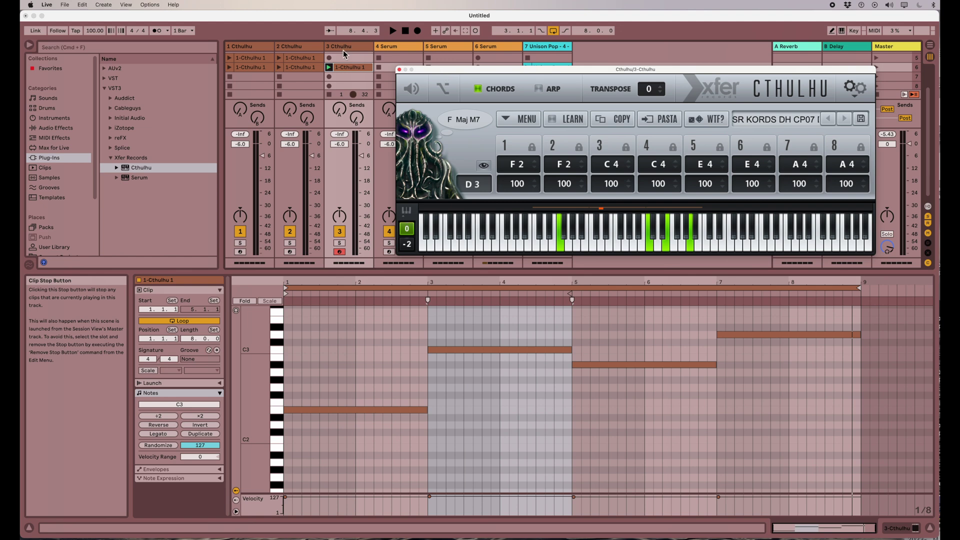
pyautogui.click(311, 48)
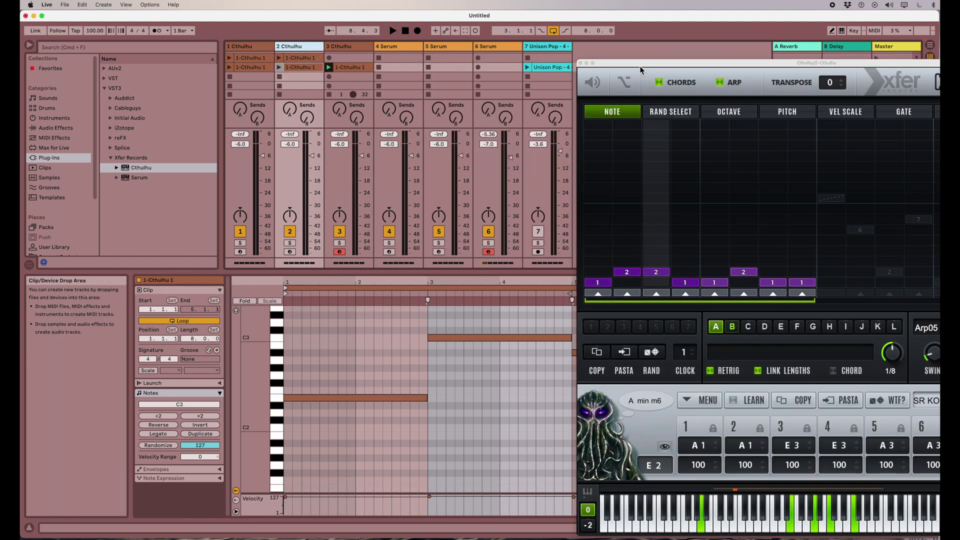
pyautogui.moveTo(639, 63); pyautogui.dragTo(449, 51)
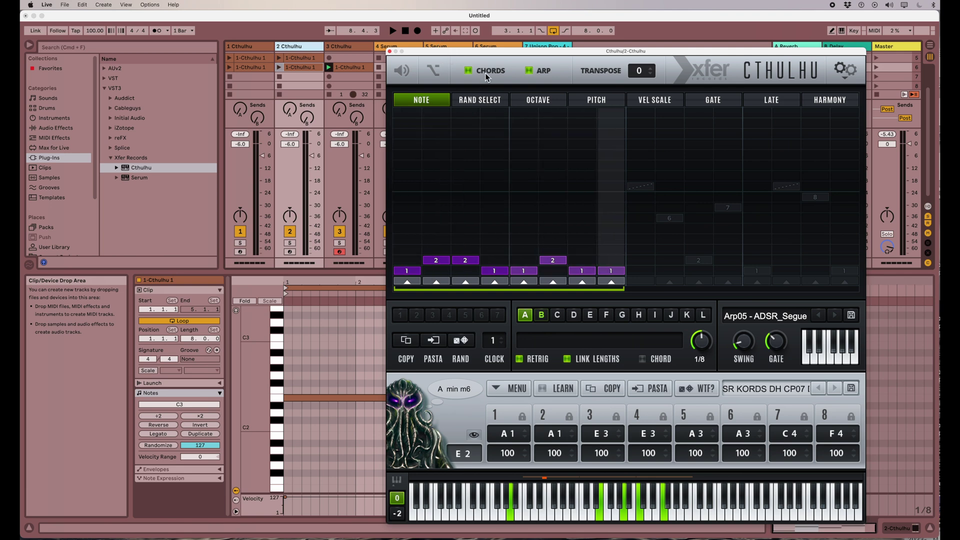
pyautogui.click(529, 71)
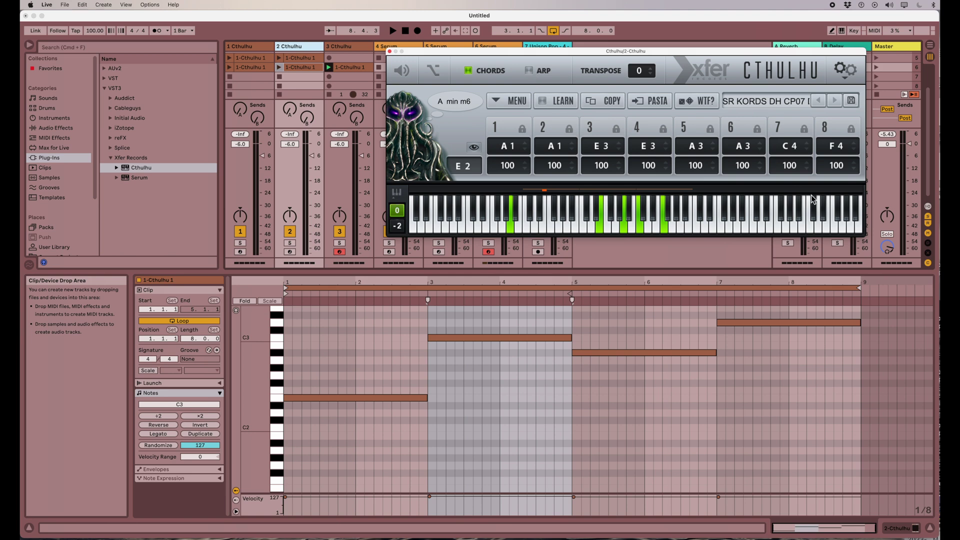
# - Check the ADSR KORDS Deep House chord presets in track 2's Cthulhu, keep the current preset, and close the plug-in window
pyautogui.click(767, 103)
pyautogui.moveTo(774, 141)
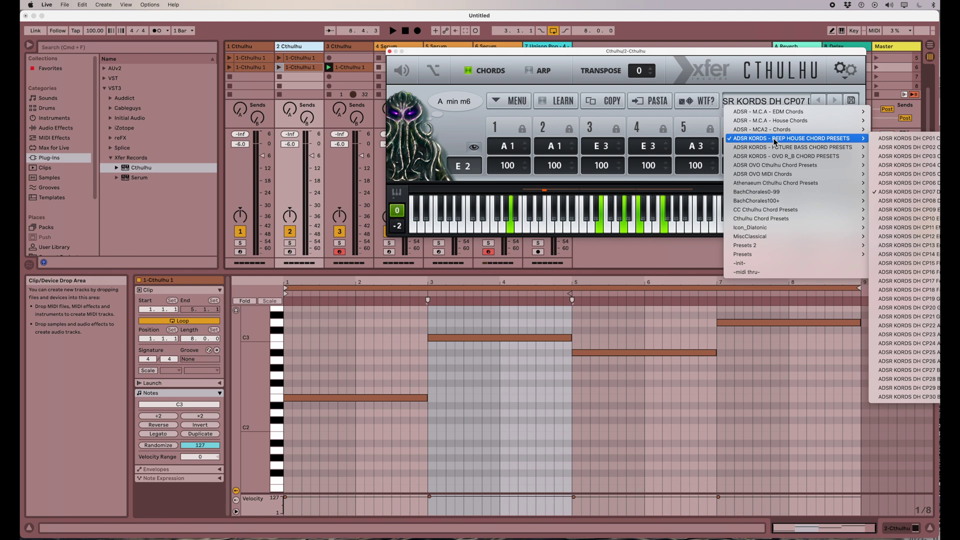
pyautogui.moveTo(830, 142)
pyautogui.click(695, 115)
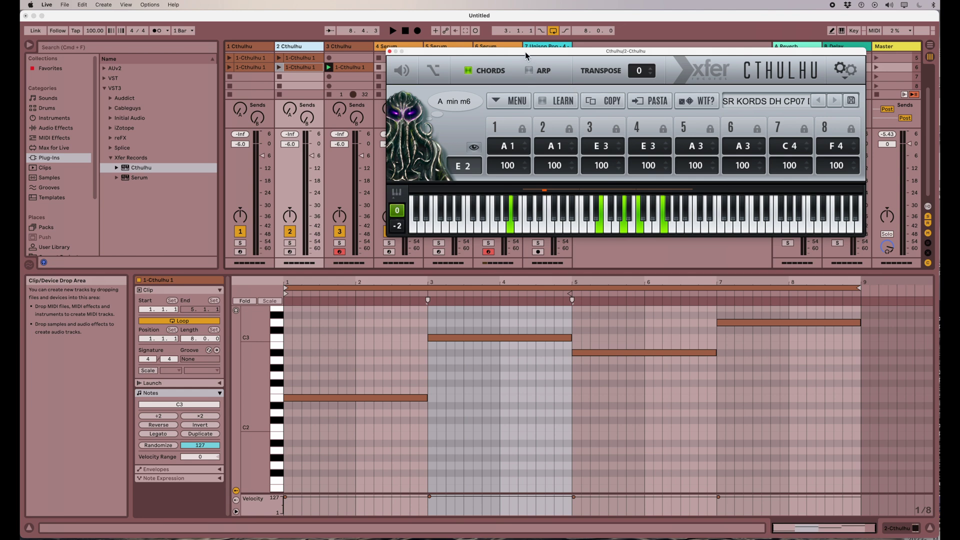
pyautogui.moveTo(525, 55); pyautogui.dragTo(477, 103)
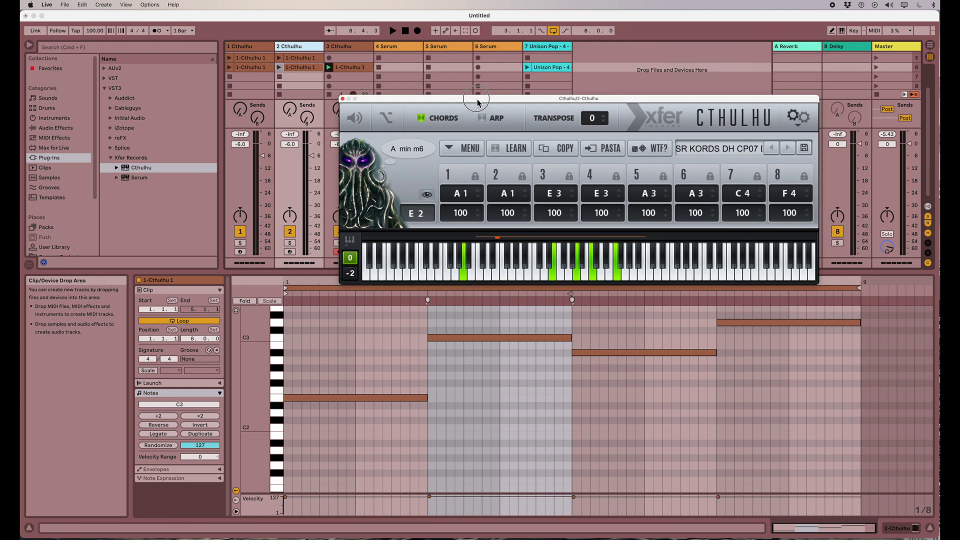
pyautogui.click(343, 98)
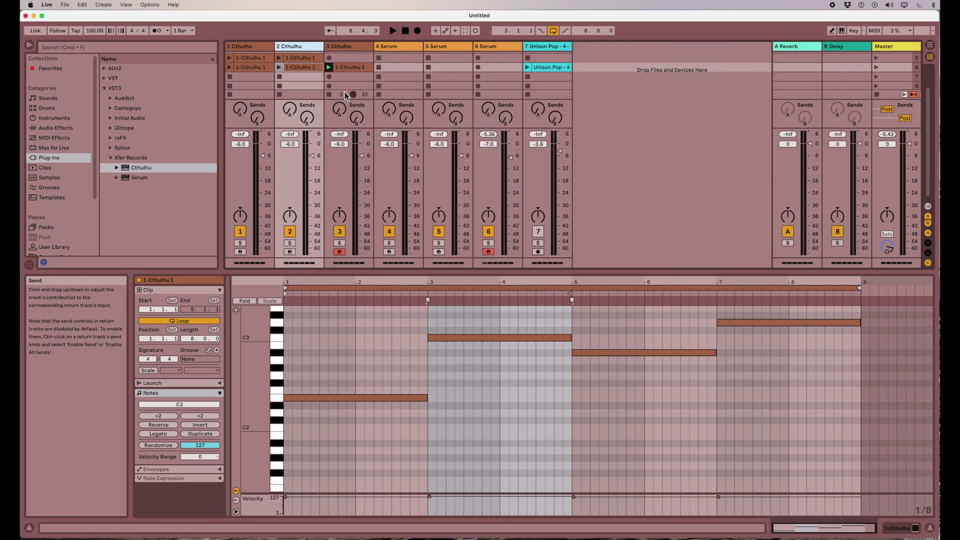
# - Shrink the clip editor to reveal the tracks' MIDI routing and select track 4 Serum
pyautogui.moveTo(384, 279); pyautogui.dragTo(390, 333)
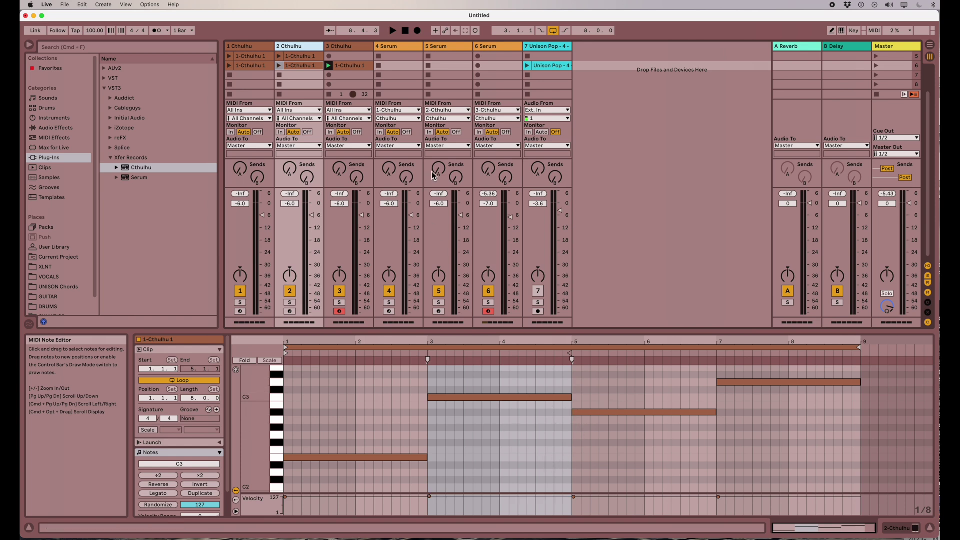
pyautogui.scroll(1, 413, 90)
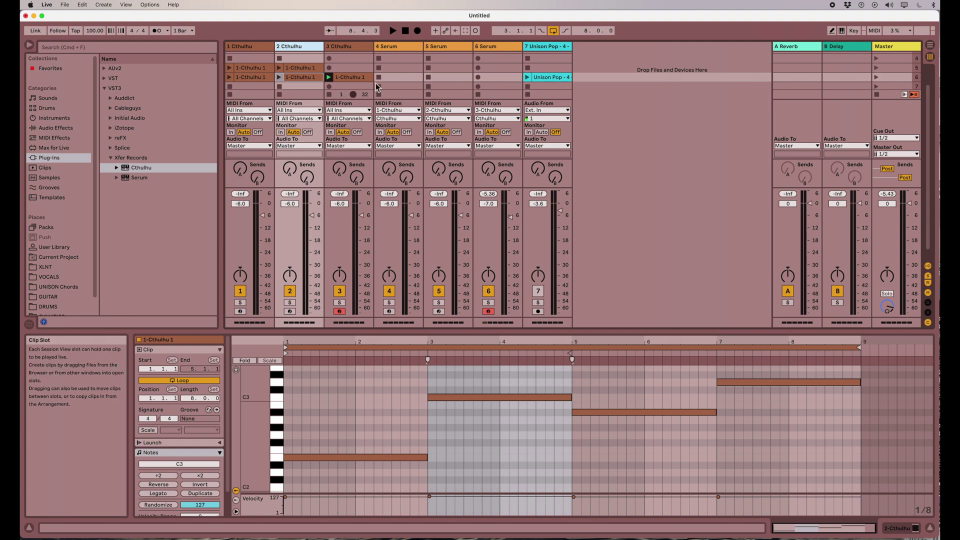
pyautogui.click(388, 48)
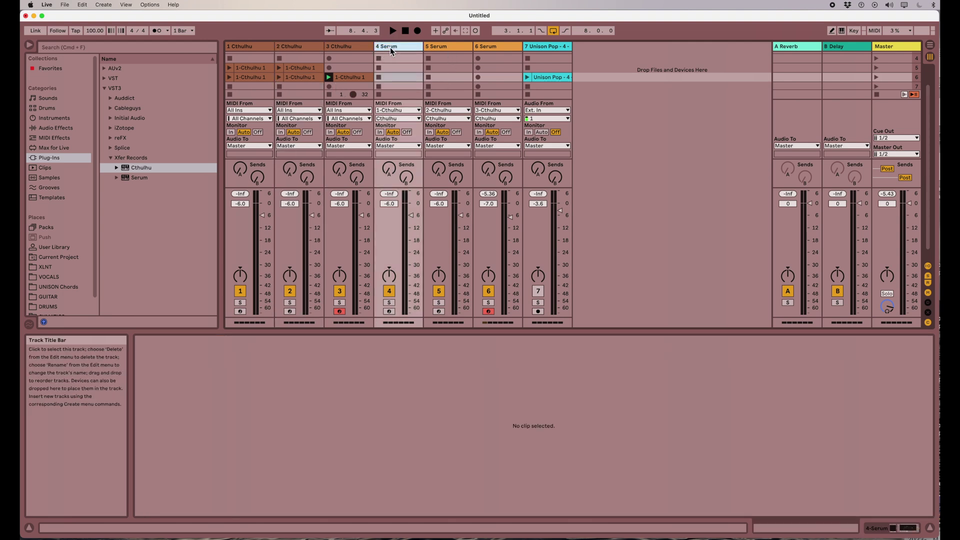
# - Arm track 4 Serum and launch the scene 5 clip of track 1 Cthulhu to feed it chords
pyautogui.click(390, 47)
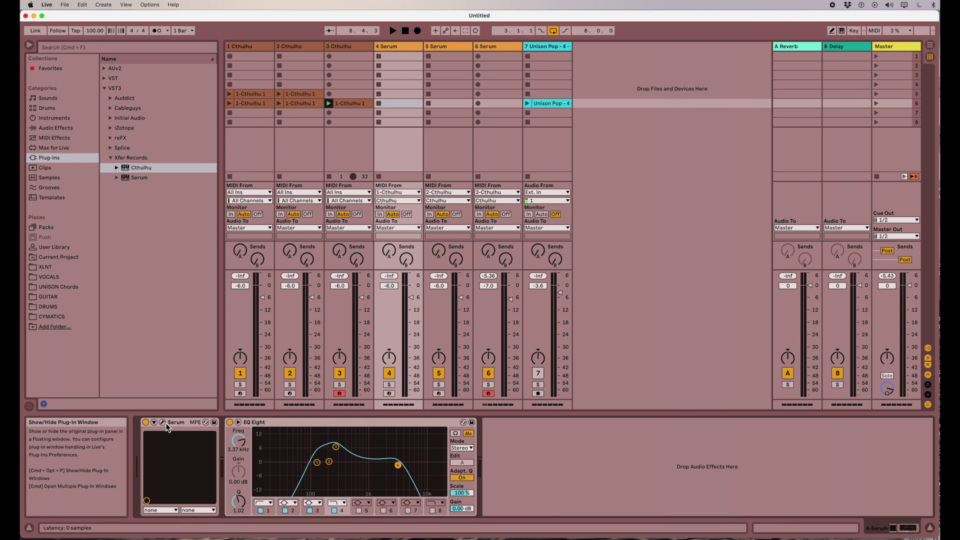
pyautogui.click(389, 394)
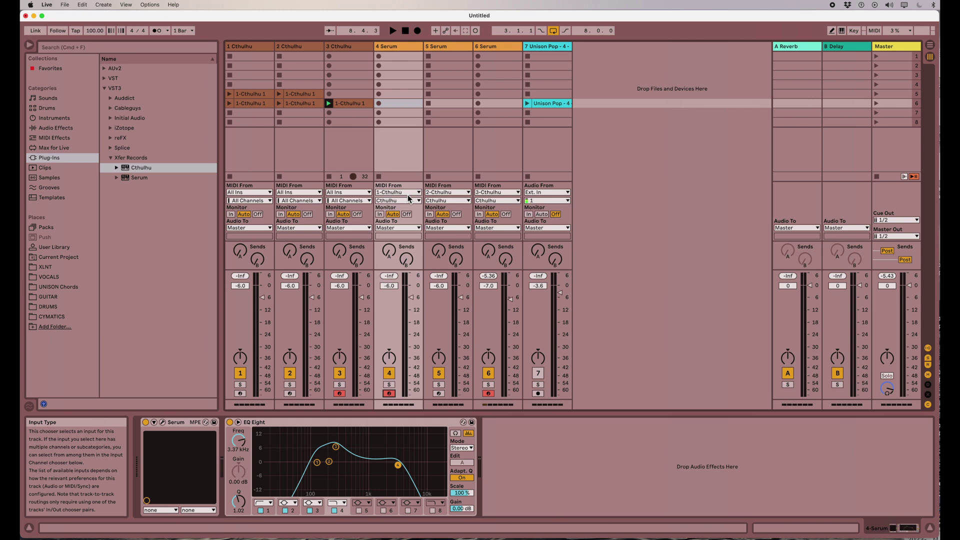
pyautogui.click(230, 94)
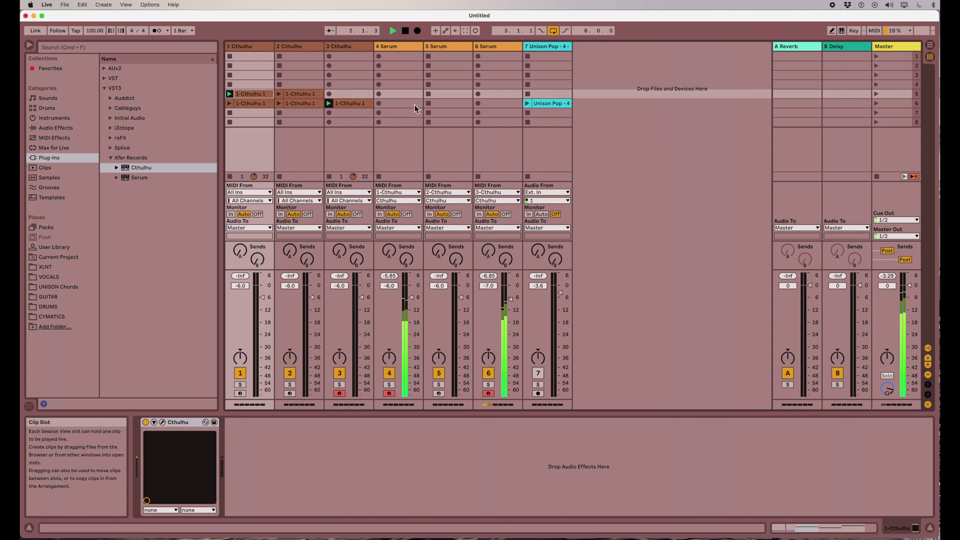
pyautogui.click(407, 46)
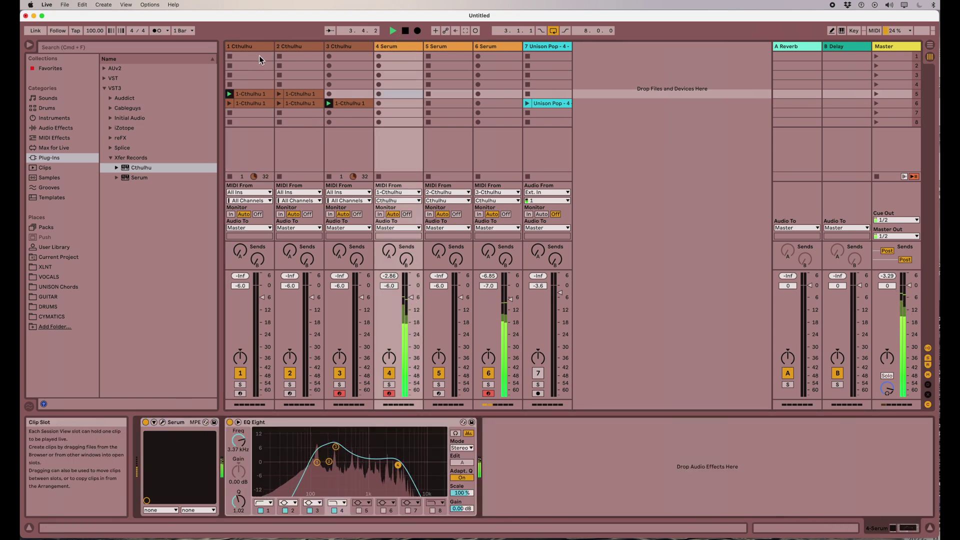
# - Bring up the Cthulhu window of track 1 and compare the sound with its ARP section off and on
pyautogui.click(269, 47)
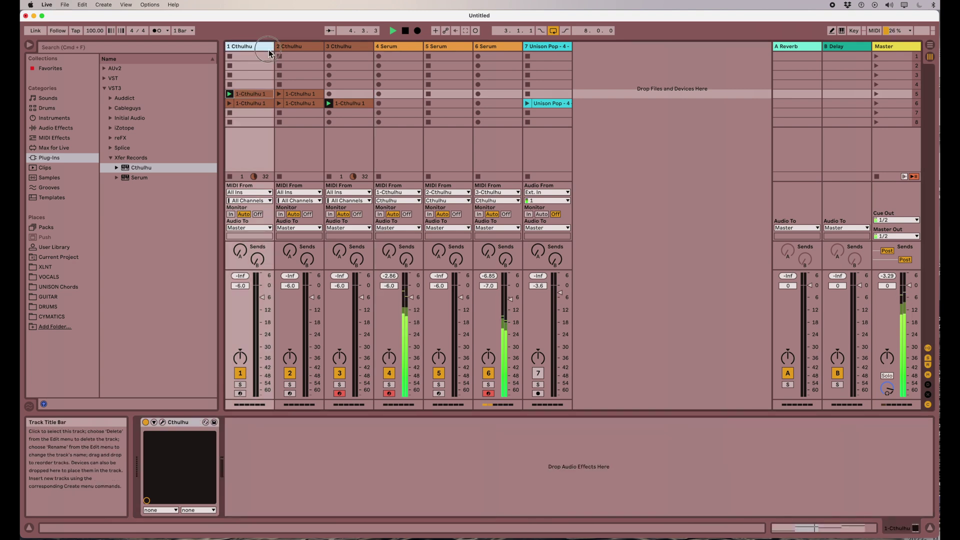
pyautogui.click(162, 422)
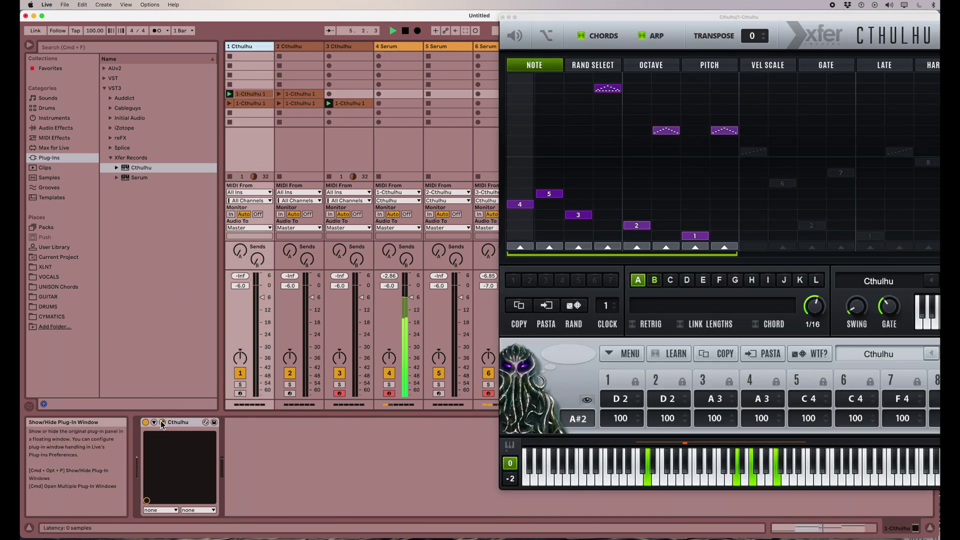
pyautogui.moveTo(588, 24); pyautogui.dragTo(487, 18)
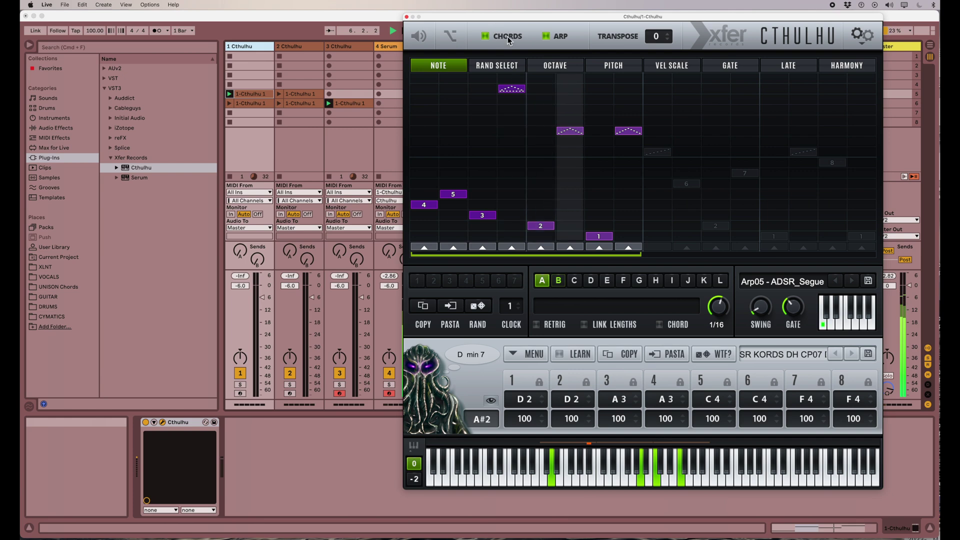
pyautogui.click(545, 37)
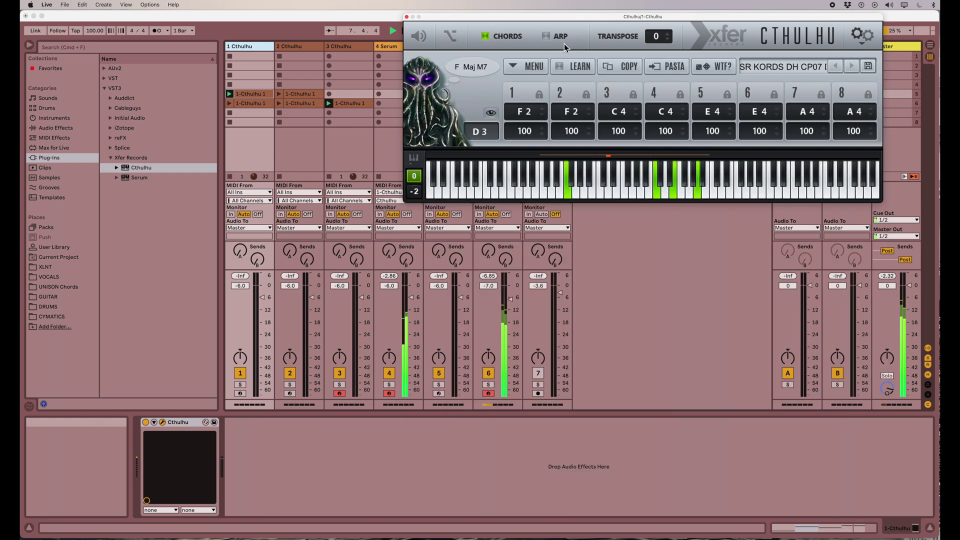
pyautogui.click(547, 37)
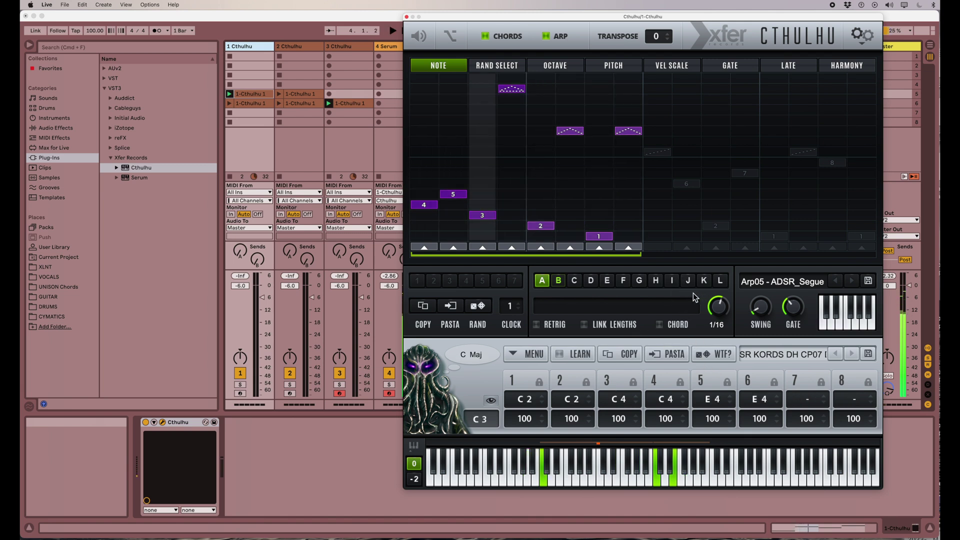
# - Look through the ADSR arp preset folders in track 1's Cthulhu, keep the current preset, and check the 1/16 rate
pyautogui.click(774, 286)
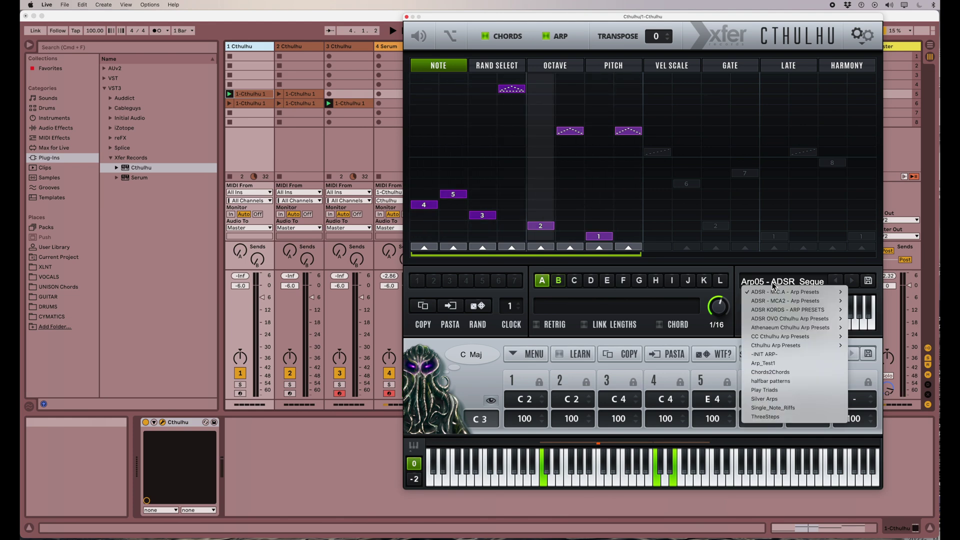
pyautogui.moveTo(771, 294)
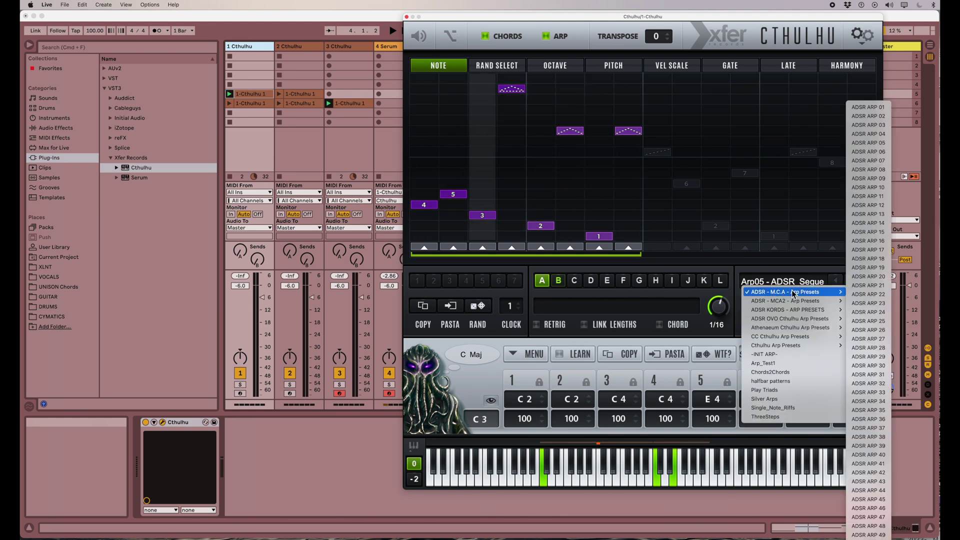
pyautogui.moveTo(790, 310)
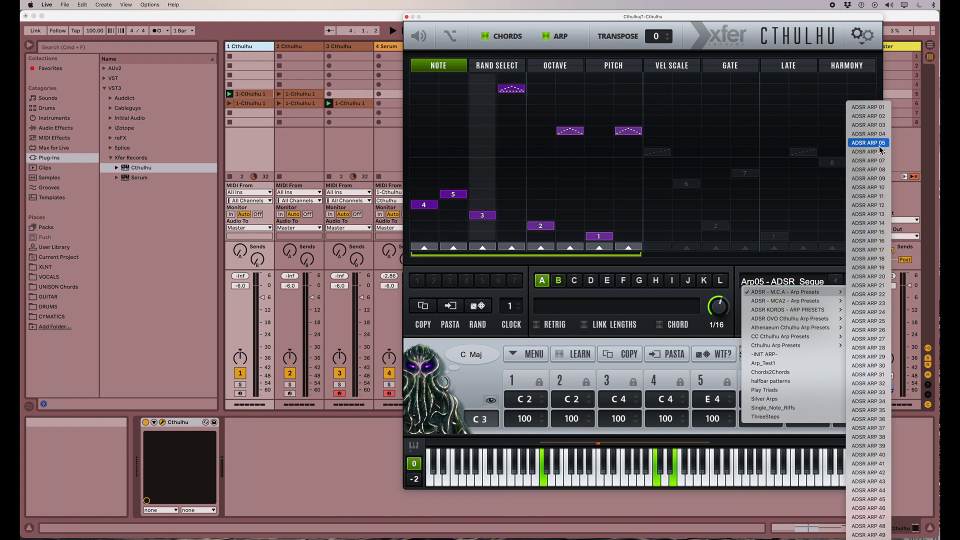
pyautogui.click(690, 282)
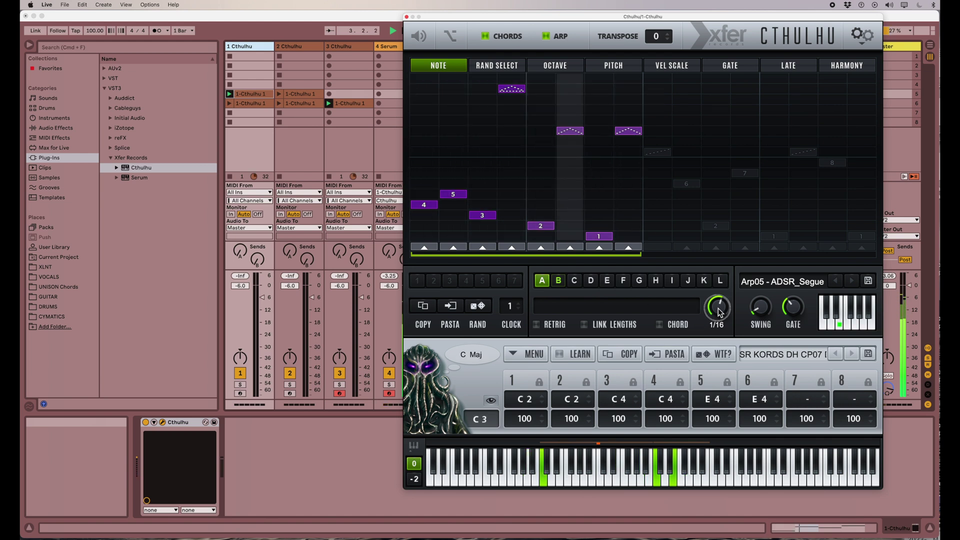
pyautogui.moveTo(718, 314)
pyautogui.mouseDown()
pyautogui.moveTo(720, 306)
pyautogui.moveTo(720, 315)
pyautogui.mouseUp()
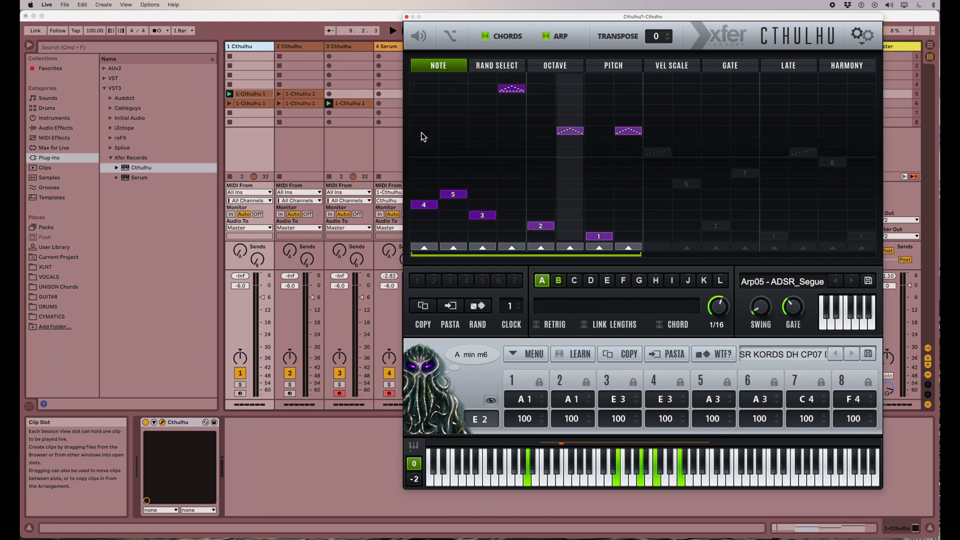
# - Switch to arp pattern B and audition all sixteen note steps as ascending and as descending, checking the Retrig option
pyautogui.click(559, 281)
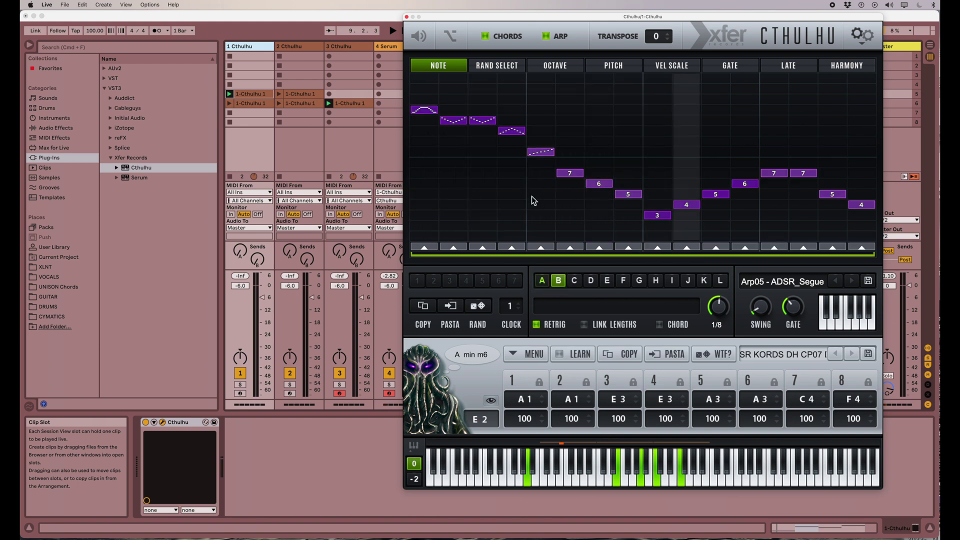
pyautogui.moveTo(428, 154); pyautogui.dragTo(867, 152)
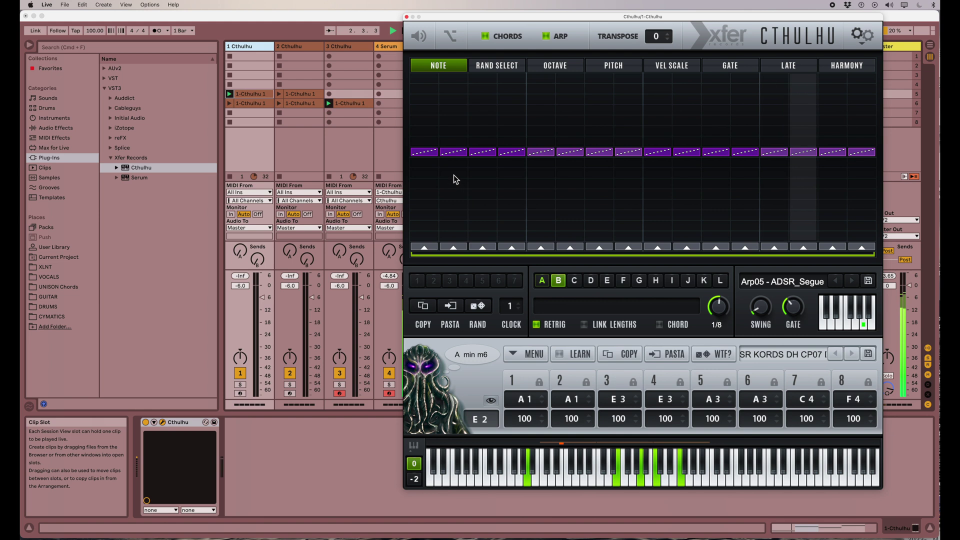
pyautogui.click(428, 145)
pyautogui.moveTo(428, 145); pyautogui.dragTo(859, 150)
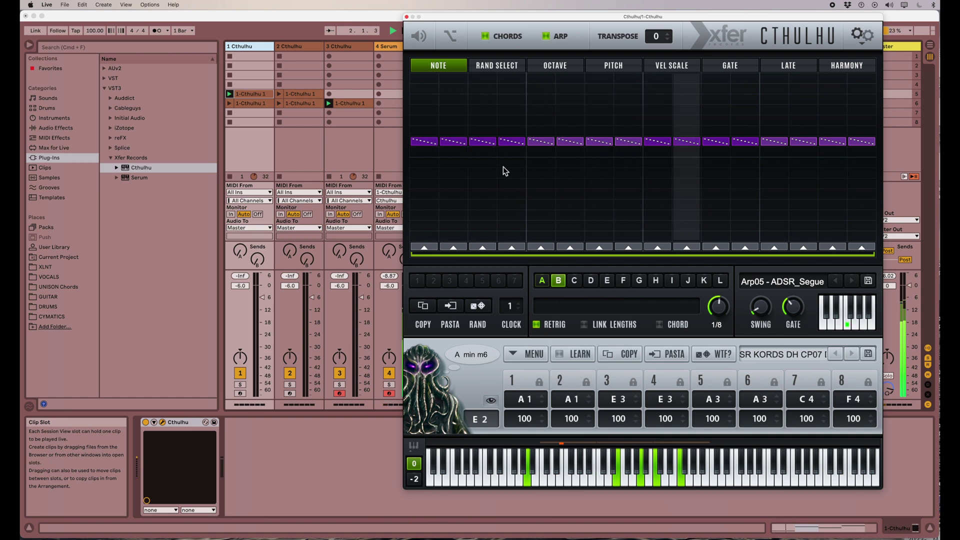
pyautogui.click(537, 325)
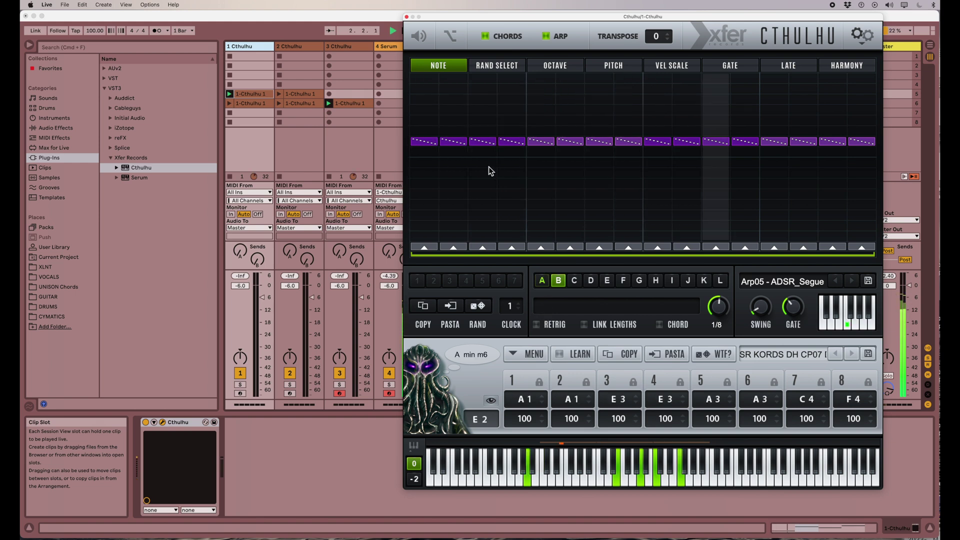
# - Try three more direction shapes across all sixteen steps of pattern B, and a varied mix of shapes
pyautogui.moveTo(422, 133); pyautogui.dragTo(870, 130)
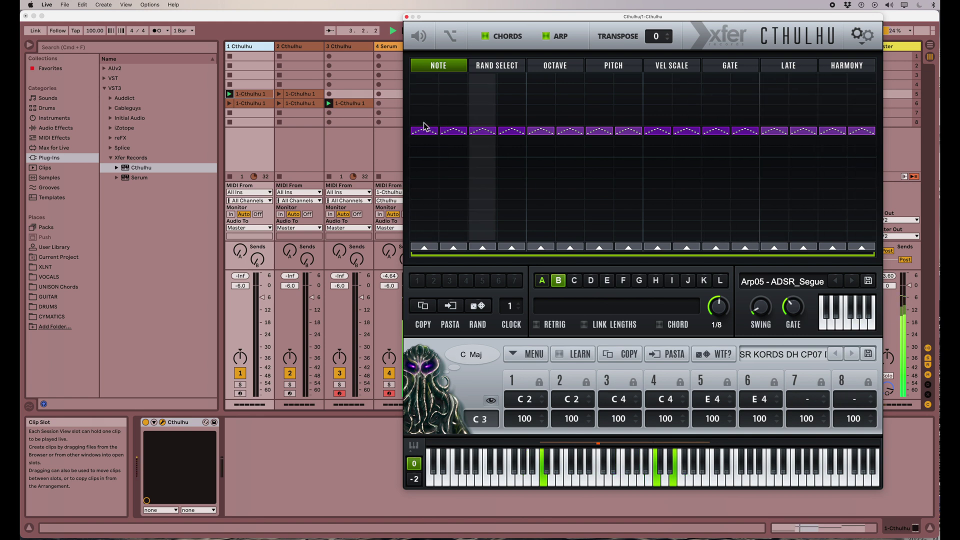
pyautogui.moveTo(424, 127); pyautogui.dragTo(866, 122)
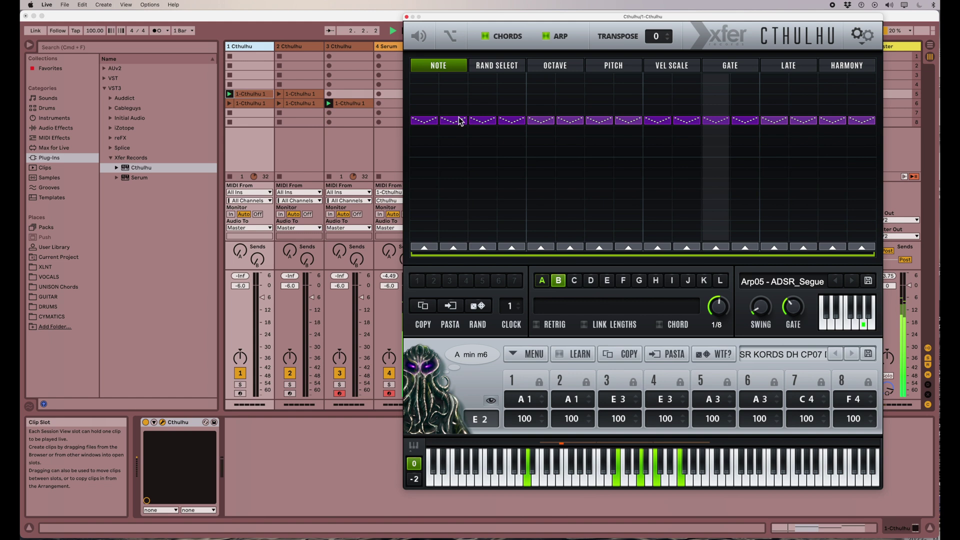
pyautogui.moveTo(424, 116)
pyautogui.mouseDown()
pyautogui.moveTo(476, 107)
pyautogui.moveTo(858, 111)
pyautogui.mouseUp()
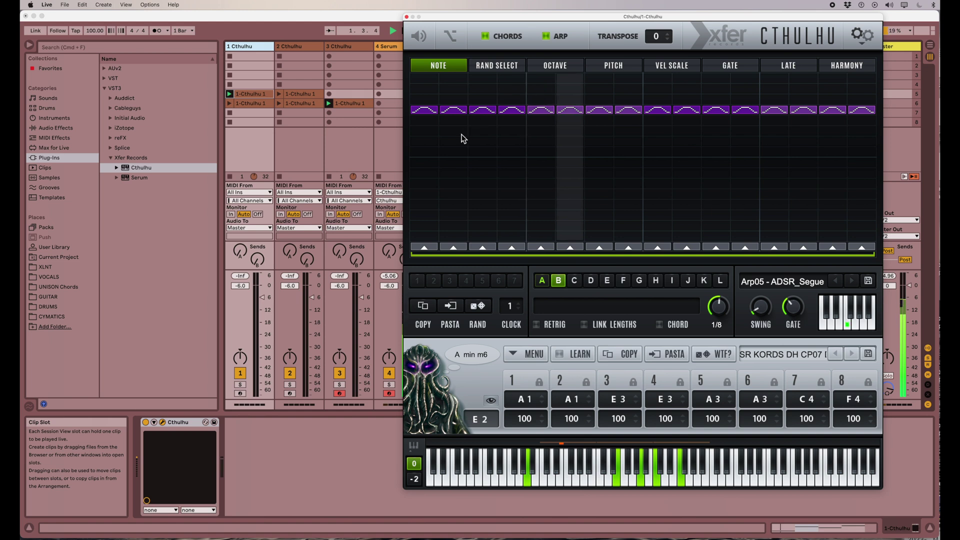
pyautogui.moveTo(424, 145)
pyautogui.mouseDown()
pyautogui.moveTo(500, 94)
pyautogui.moveTo(567, 101)
pyautogui.moveTo(682, 168)
pyautogui.moveTo(741, 110)
pyautogui.moveTo(800, 145)
pyautogui.moveTo(831, 120)
pyautogui.mouseUp()
pyautogui.click(657, 144)
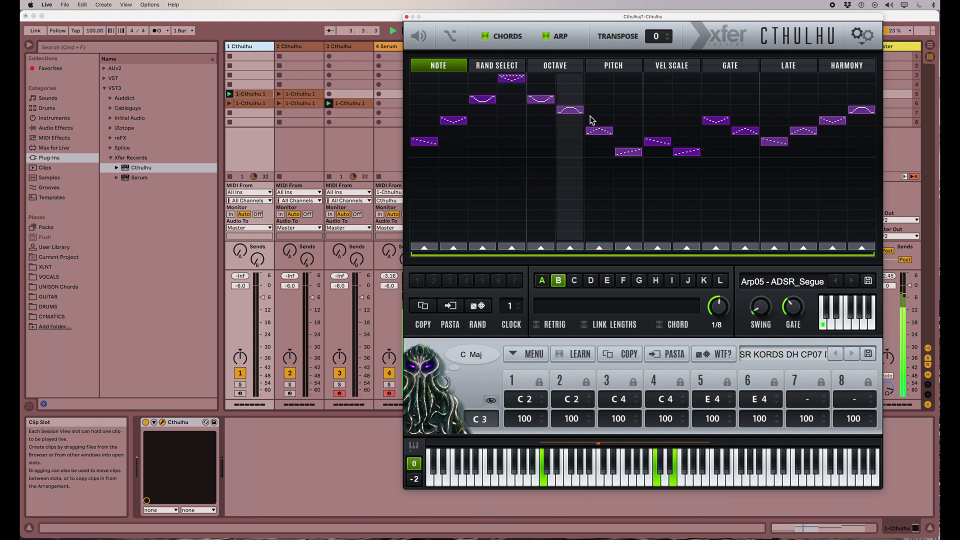
# - Draw pattern B's steps as 6, 6, 3, 2, 3, 6, 3, 5, 2, 4, 7, 6, 5, 4, 3, 3 at a 1/16 rate
pyautogui.moveTo(429, 186)
pyautogui.mouseDown()
pyautogui.moveTo(456, 179)
pyautogui.moveTo(495, 213)
pyautogui.moveTo(508, 189)
pyautogui.moveTo(531, 178)
pyautogui.mouseUp()
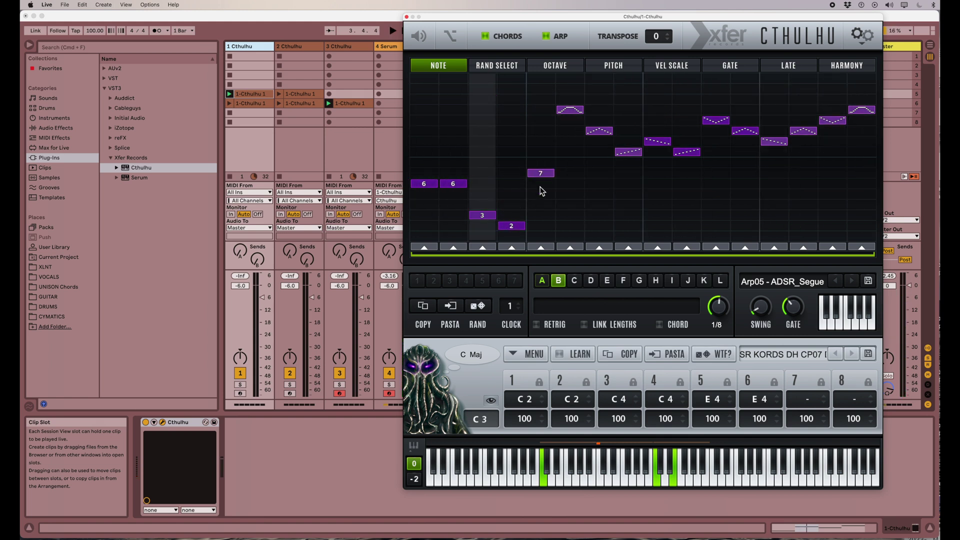
pyautogui.moveTo(546, 215); pyautogui.dragTo(580, 182)
pyautogui.click(628, 196)
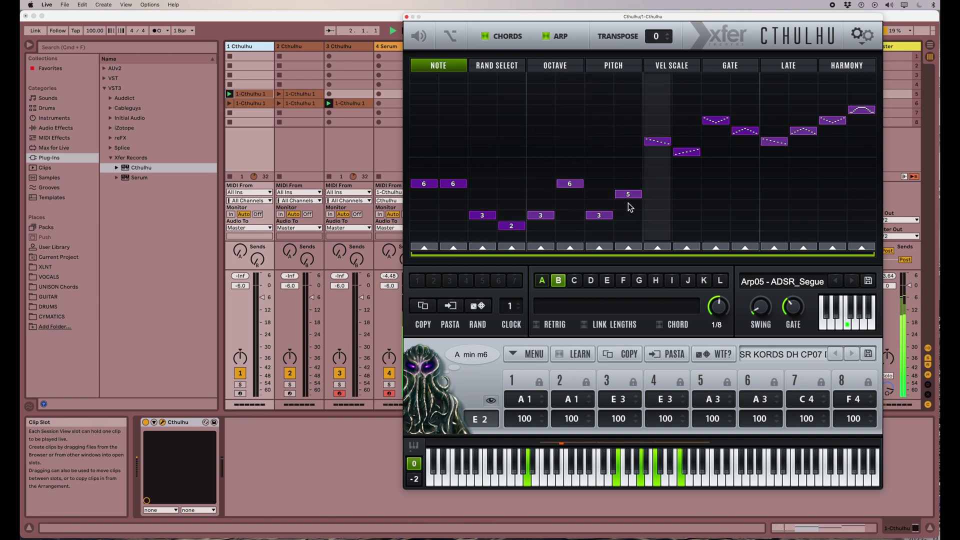
pyautogui.moveTo(657, 226)
pyautogui.mouseDown()
pyautogui.moveTo(733, 164)
pyautogui.moveTo(779, 201)
pyautogui.moveTo(861, 216)
pyautogui.mouseUp()
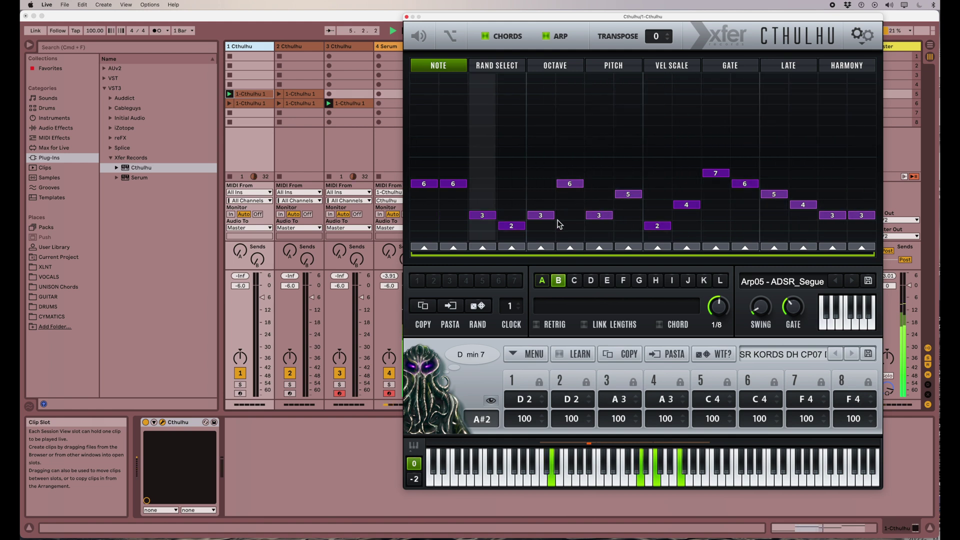
pyautogui.moveTo(720, 310); pyautogui.dragTo(720, 303)
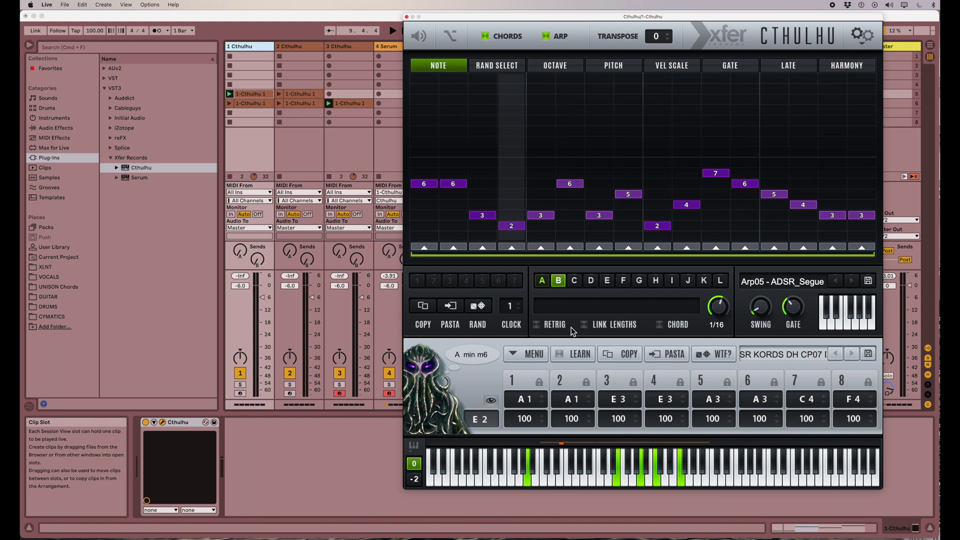
# - Audition pattern B with the arp's Chord option switched on, and switch the option back off
pyautogui.click(659, 324)
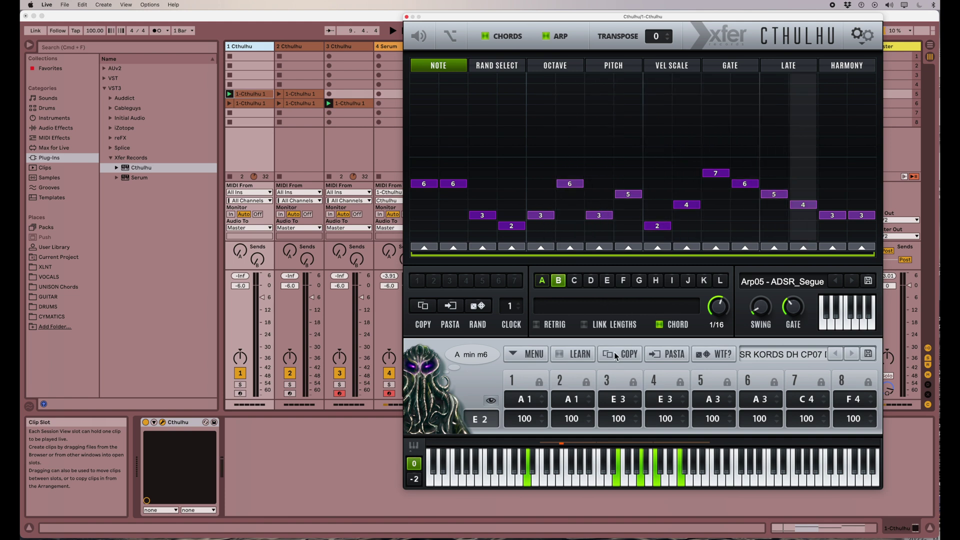
pyautogui.press('space')
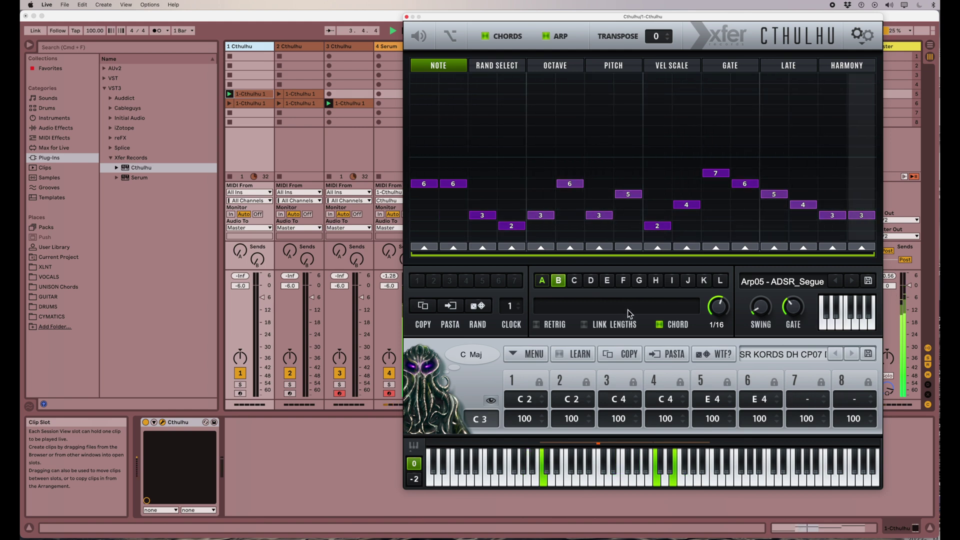
pyautogui.click(660, 325)
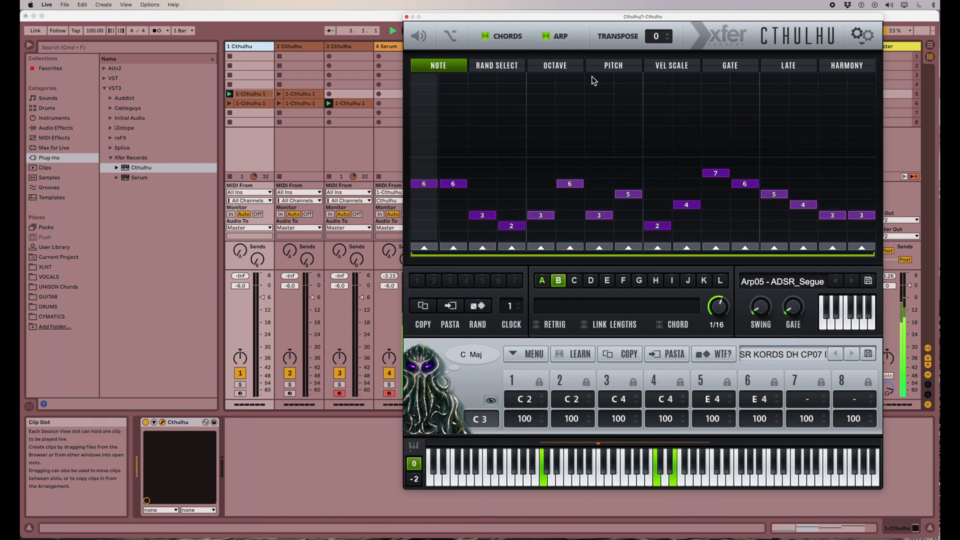
# - Adjust the arp's Gate and Swing amounts while the pattern plays, leaving Gate at about halfway
pyautogui.moveTo(526, 23); pyautogui.dragTo(771, 108)
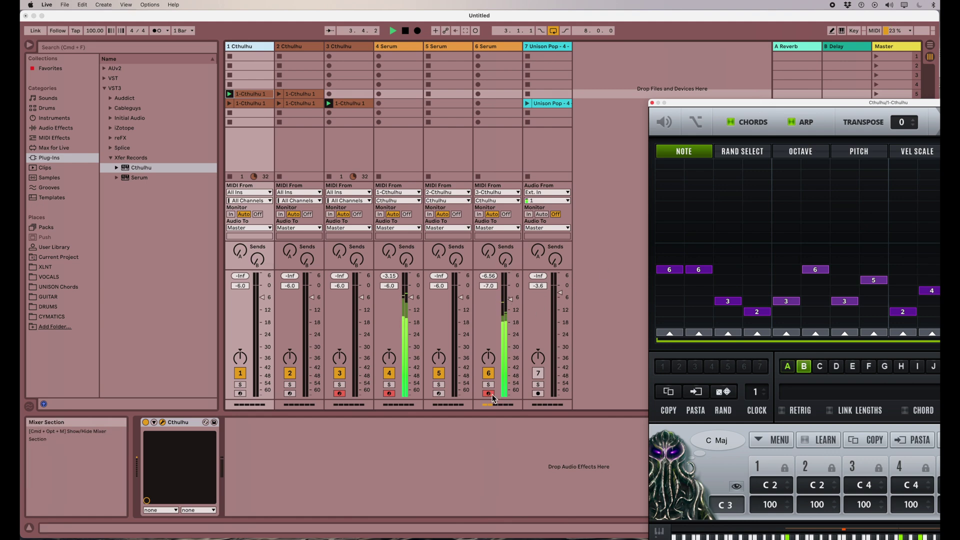
pyautogui.moveTo(682, 104); pyautogui.dragTo(415, 23)
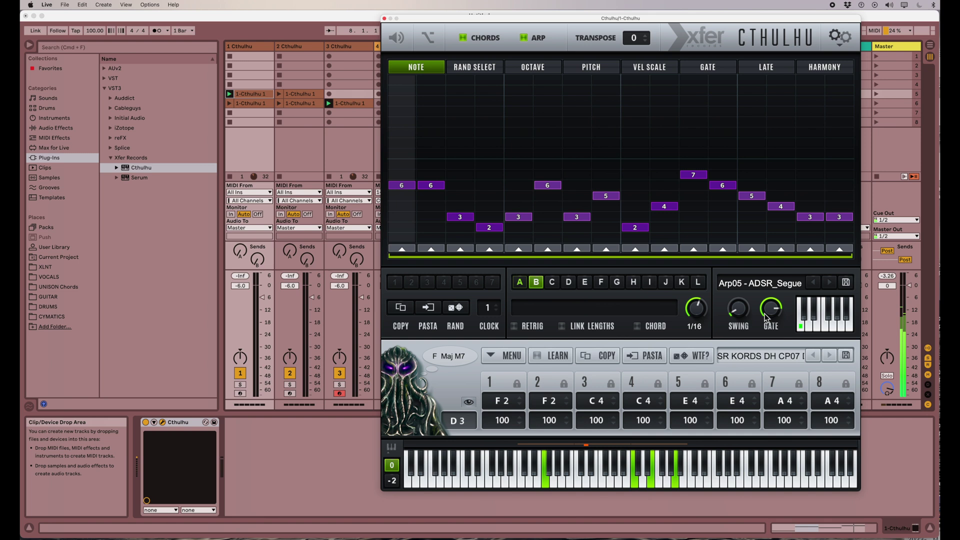
pyautogui.moveTo(737, 309); pyautogui.dragTo(734, 253)
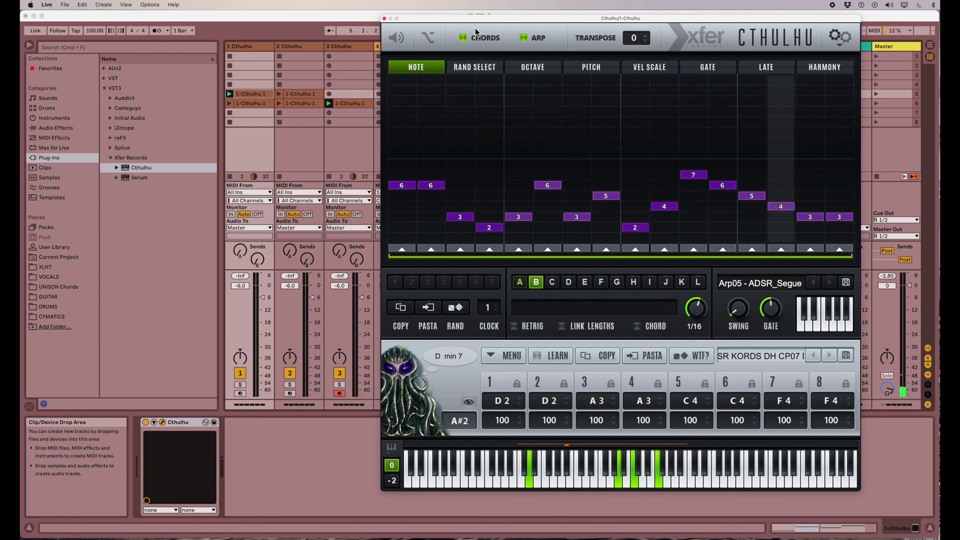
# - Audition the arp with track 6 Serum muted and back on, and select track 5 Serum
pyautogui.moveTo(465, 21); pyautogui.dragTo(703, 39)
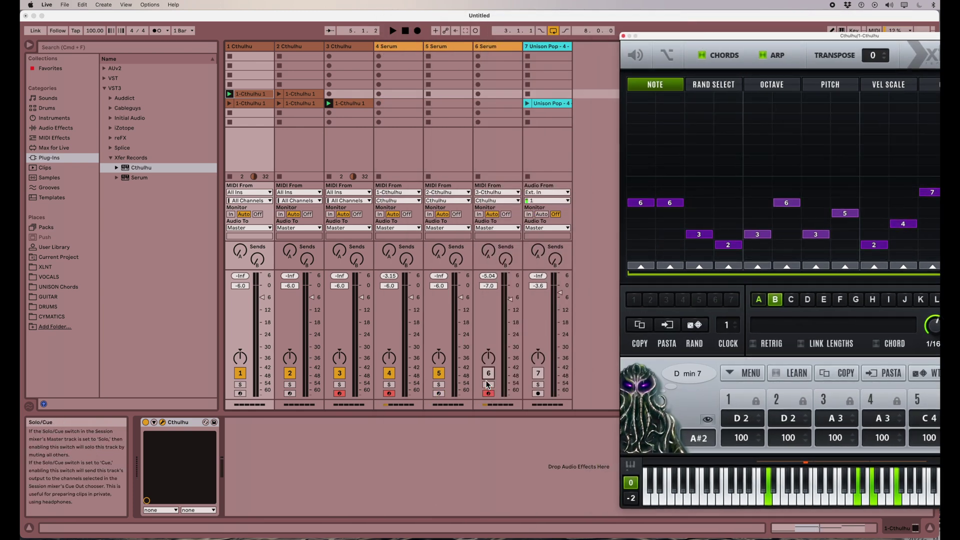
pyautogui.moveTo(651, 38); pyautogui.dragTo(563, 39)
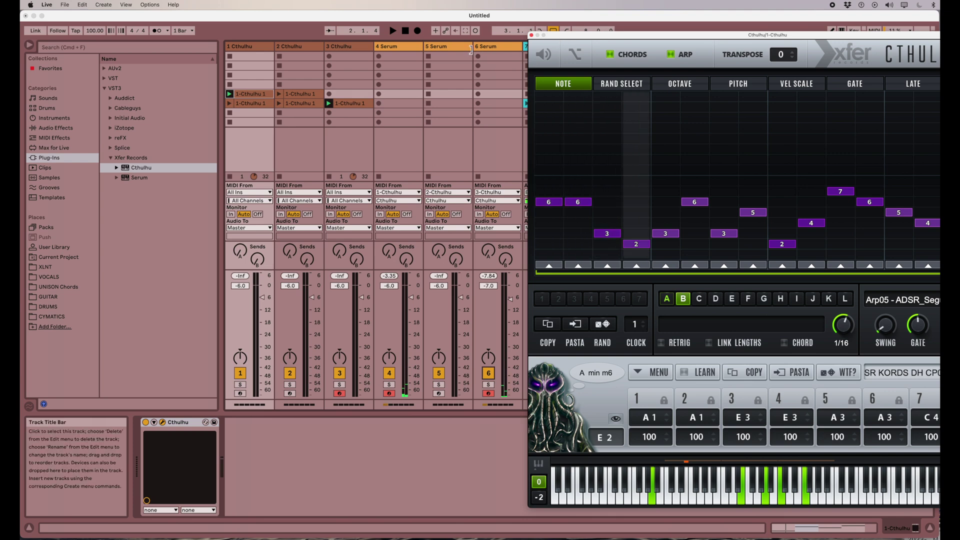
pyautogui.click(455, 48)
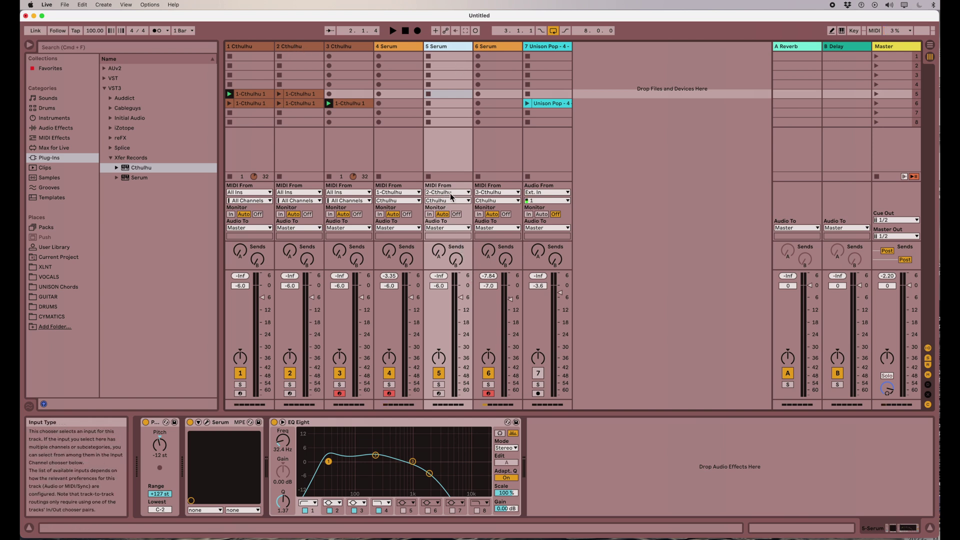
# - Open Cthulhu on track 2, switch on its arp, and move the plug-in window clear of the mixer
pyautogui.click(293, 50)
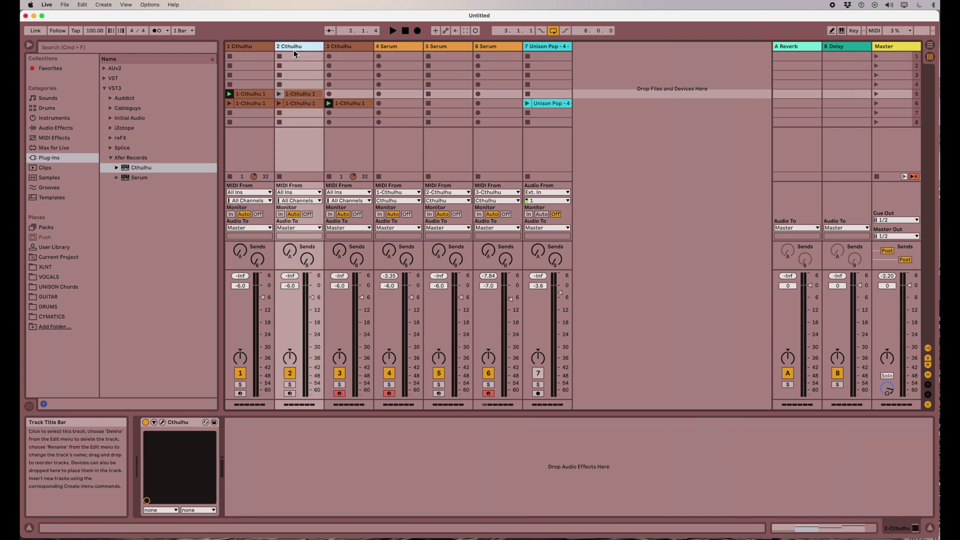
pyautogui.click(163, 423)
pyautogui.click(482, 118)
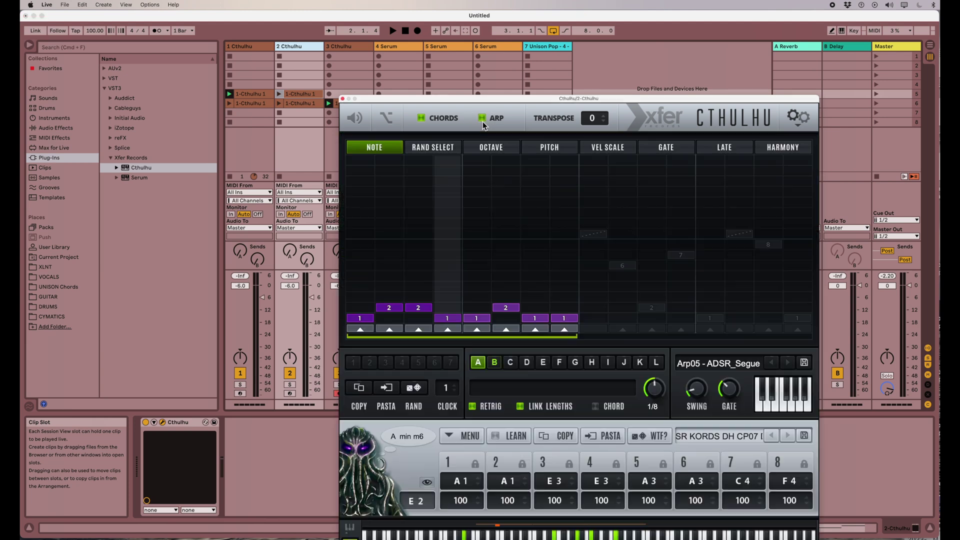
pyautogui.moveTo(506, 99); pyautogui.dragTo(564, 38)
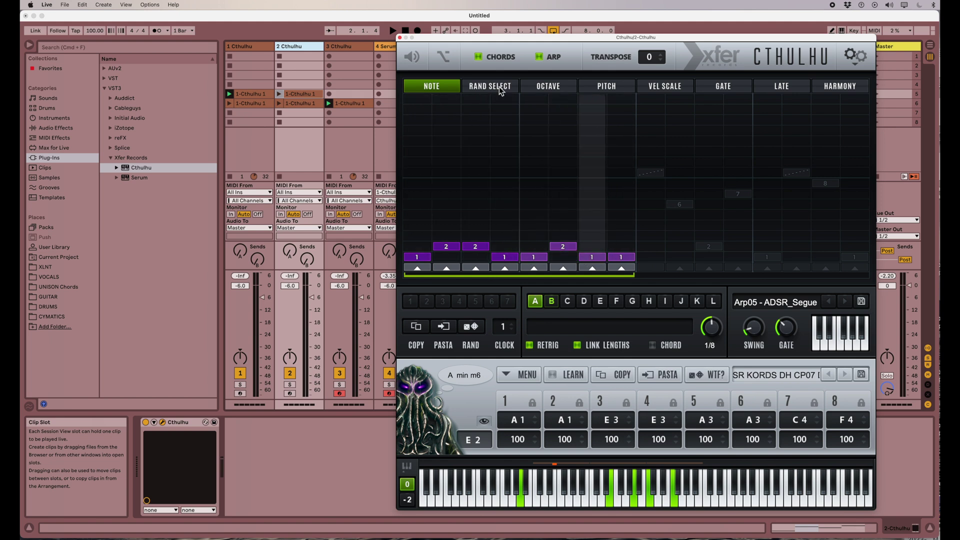
pyautogui.moveTo(485, 37); pyautogui.dragTo(608, 50)
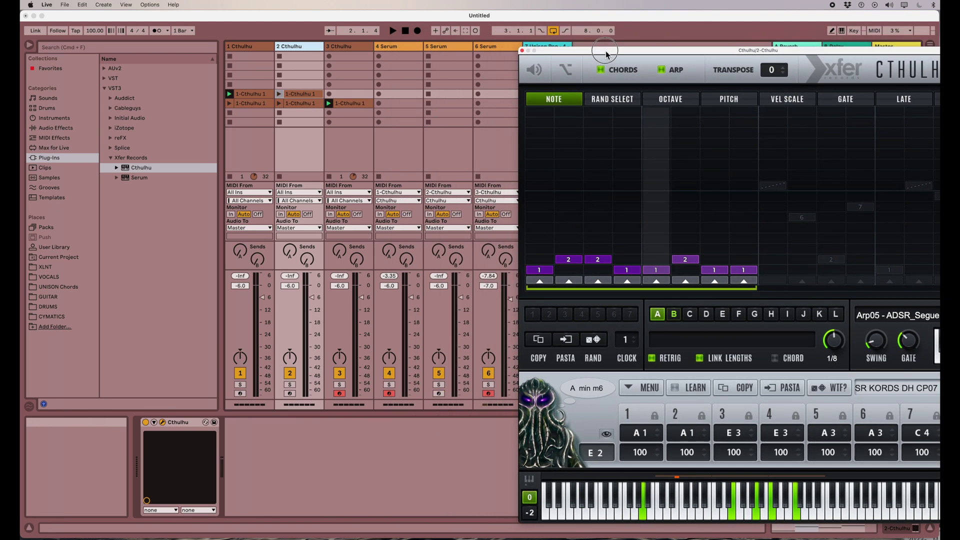
# - Arm track 5 Serum, start track 2's Cthulhu clip, and launch scene 5
pyautogui.click(440, 393)
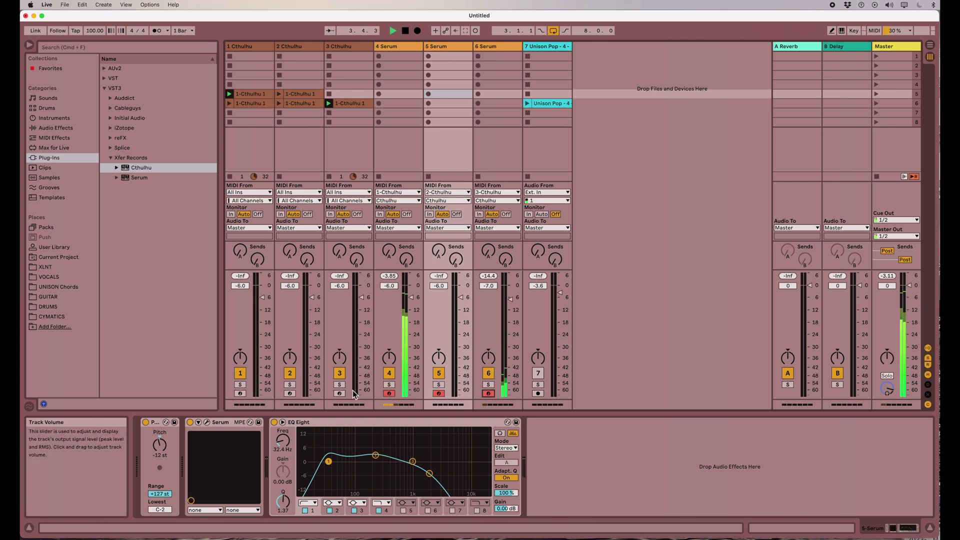
pyautogui.click(278, 94)
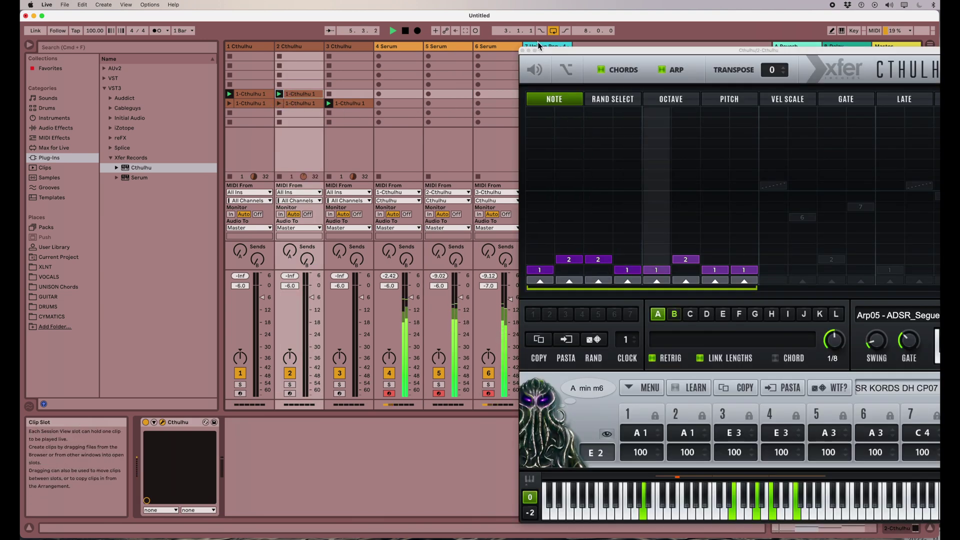
pyautogui.moveTo(539, 50); pyautogui.dragTo(521, 118)
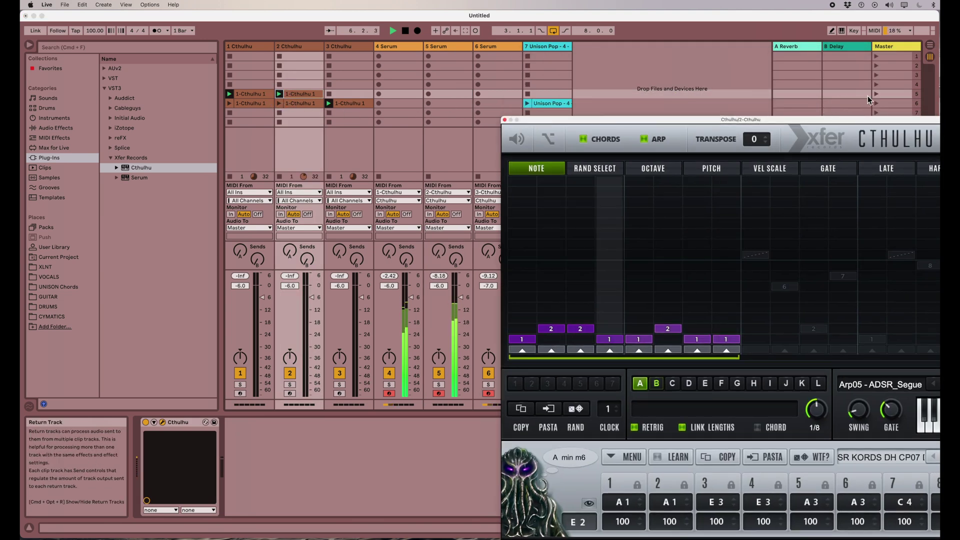
pyautogui.click(875, 95)
# - Solo track 5 Serum to audition track 2's arp, keeping the Cthulhu step grid in view
pyautogui.moveTo(662, 126); pyautogui.dragTo(595, 50)
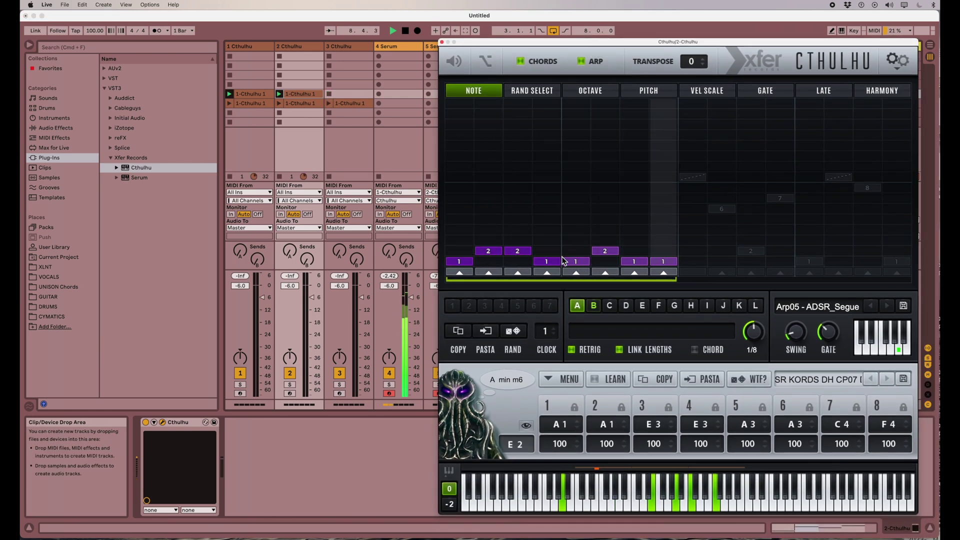
pyautogui.moveTo(545, 42); pyautogui.dragTo(504, 36)
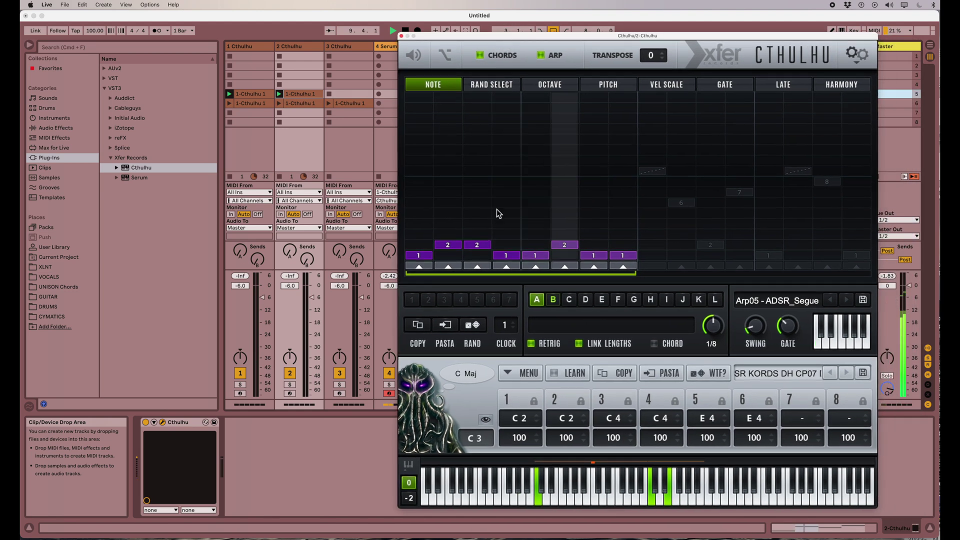
pyautogui.moveTo(501, 38); pyautogui.dragTo(591, 31)
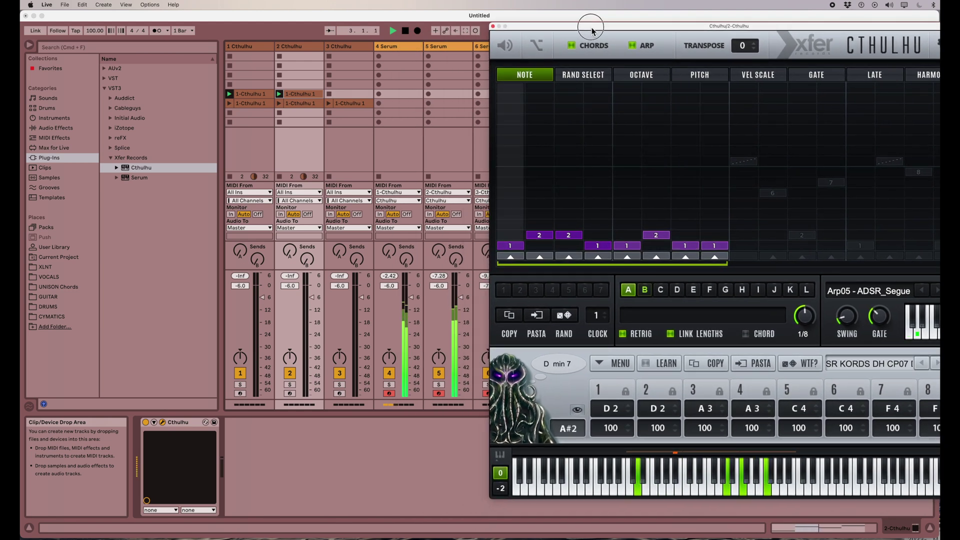
pyautogui.click(438, 385)
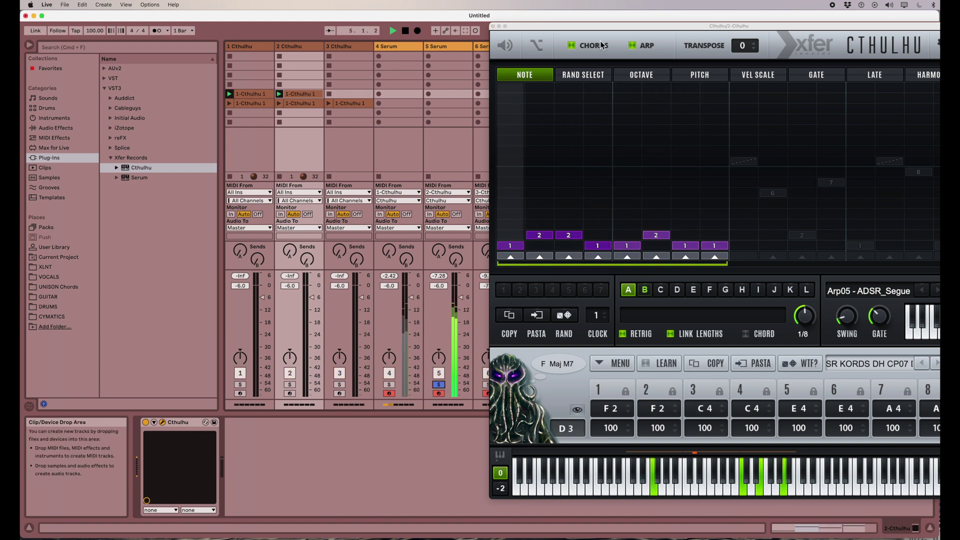
pyautogui.moveTo(598, 28); pyautogui.dragTo(476, 33)
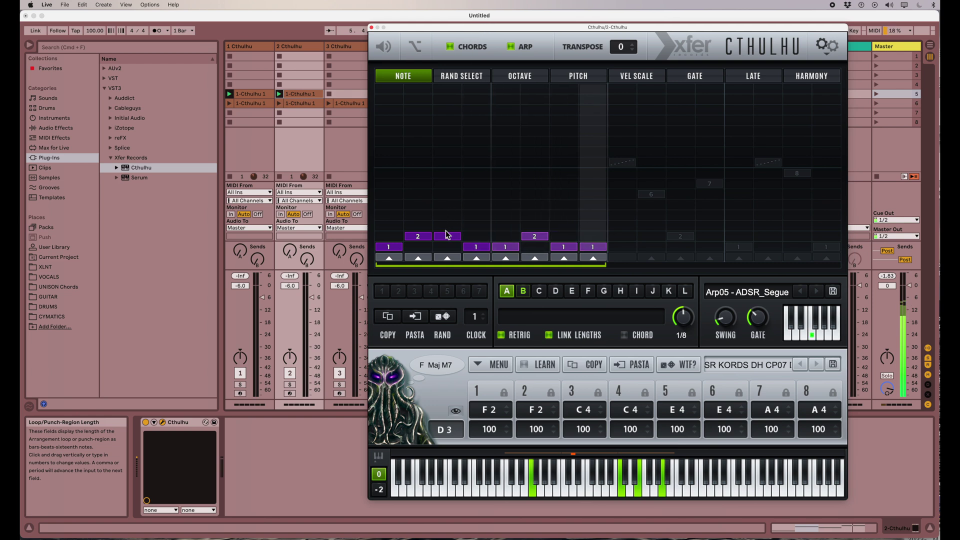
# - Redraw the eight note steps of track 2's arp pattern A as 1, 2, 1, 2, 1, 2, 1, 1
pyautogui.moveTo(447, 235)
pyautogui.mouseDown()
pyautogui.moveTo(460, 211)
pyautogui.moveTo(500, 241)
pyautogui.moveTo(532, 223)
pyautogui.mouseUp()
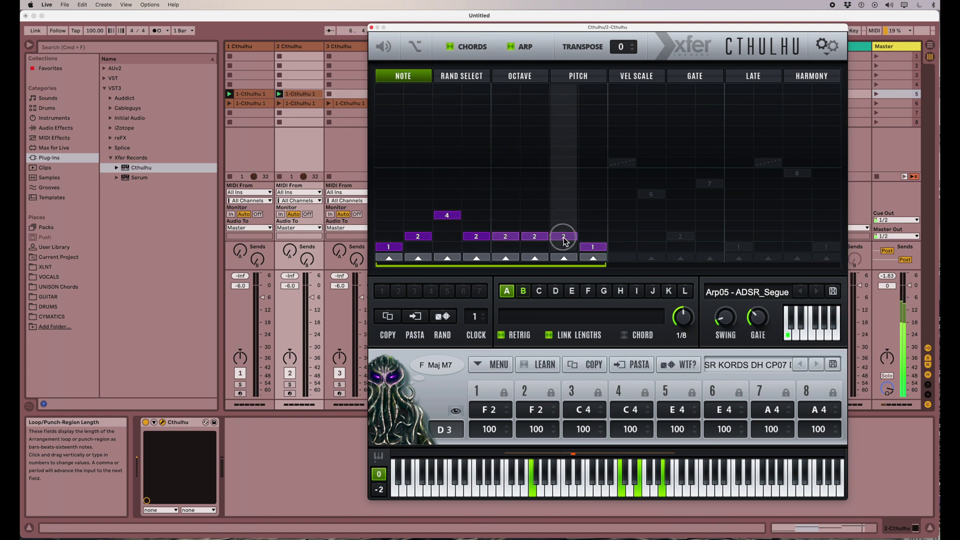
pyautogui.click(563, 205)
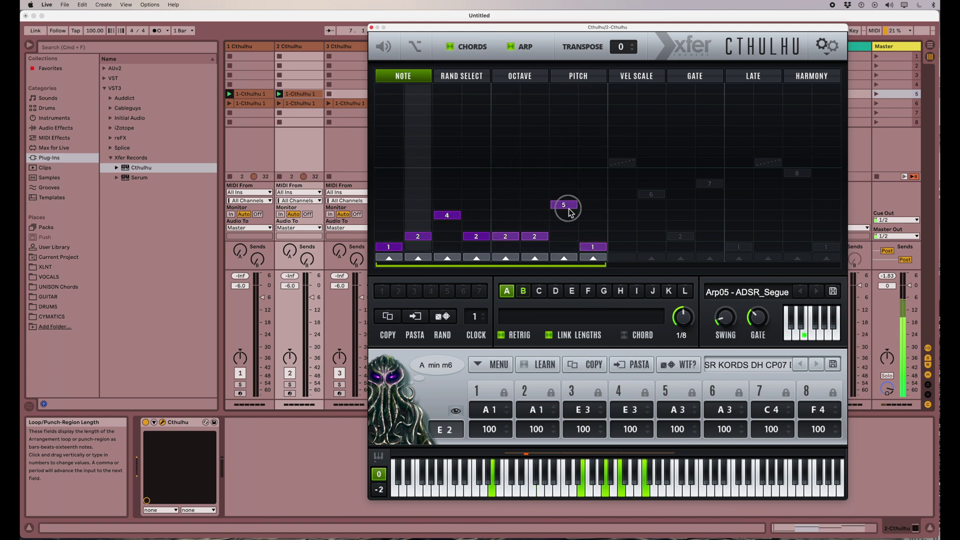
pyautogui.click(557, 248)
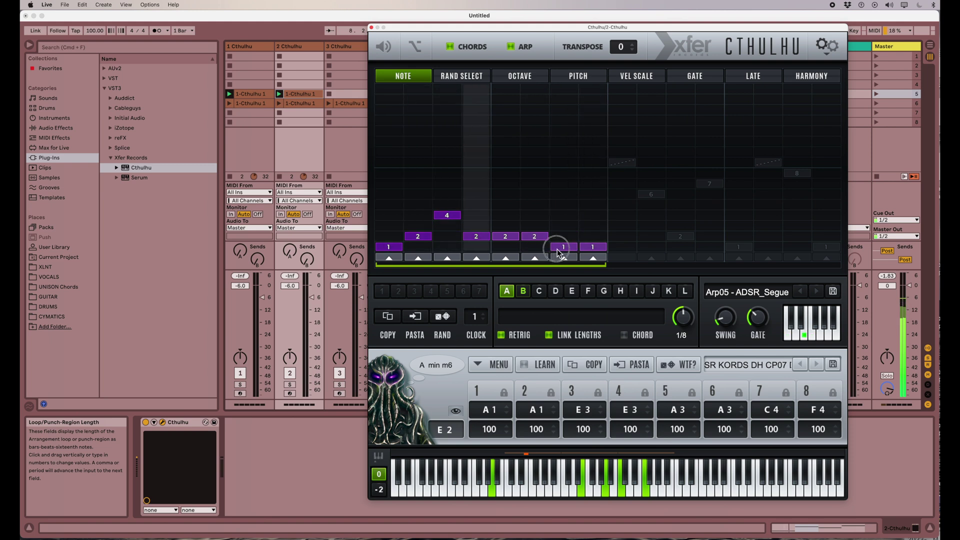
pyautogui.click(505, 248)
pyautogui.click(448, 247)
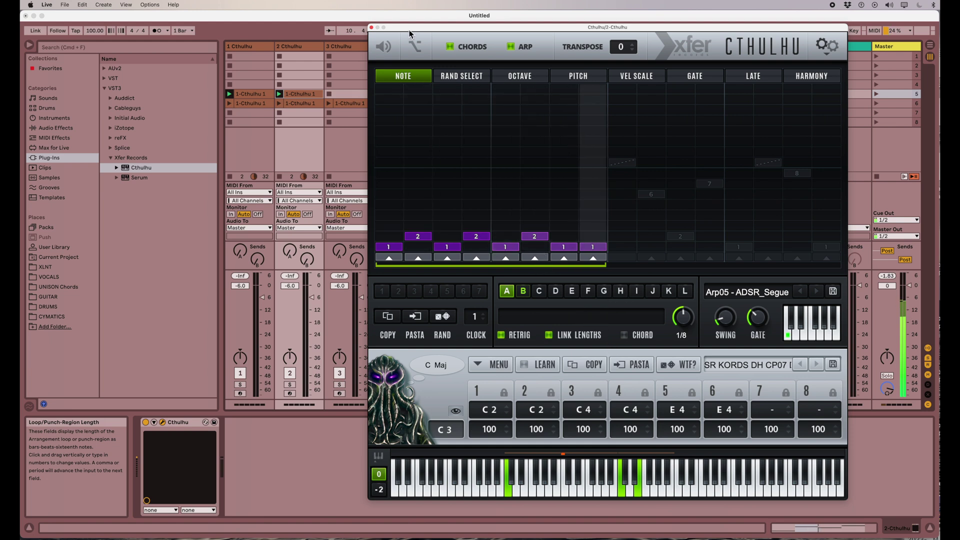
# - Examine the MIDI notes of track 2's scene 5 clip in the enlarged note editor
pyautogui.moveTo(409, 27); pyautogui.dragTo(462, 15)
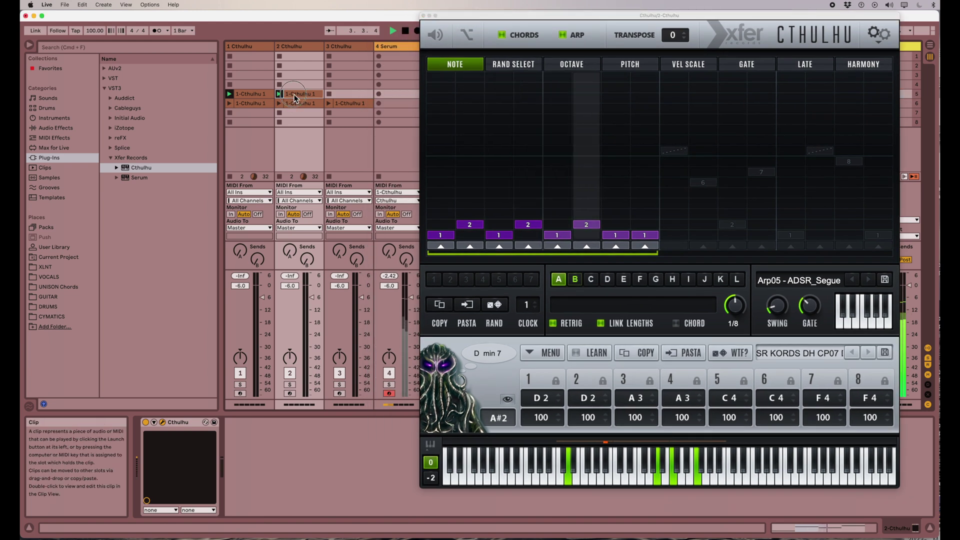
pyautogui.doubleClick(294, 94)
pyautogui.moveTo(336, 333); pyautogui.dragTo(341, 181)
pyautogui.moveTo(450, 34); pyautogui.dragTo(464, 383)
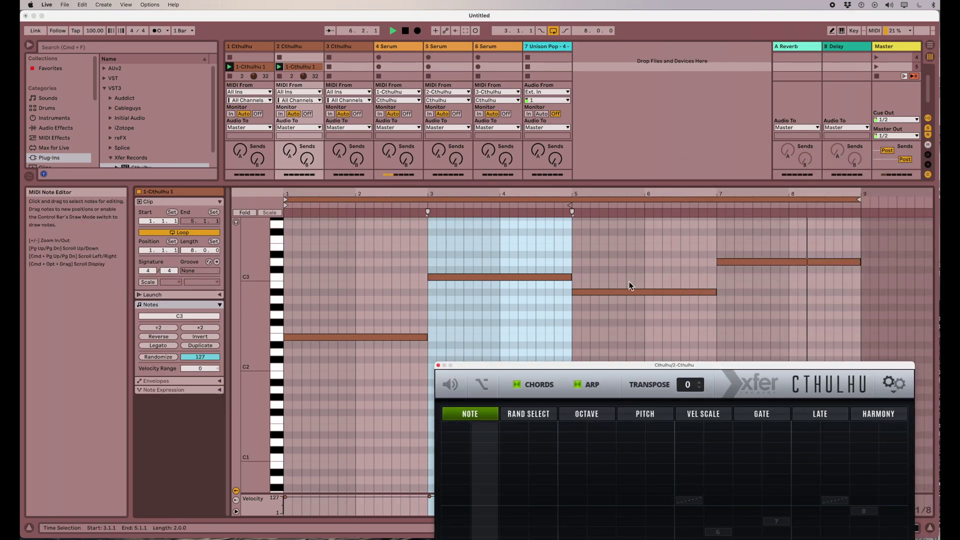
pyautogui.moveTo(571, 367); pyautogui.dragTo(603, 206)
pyautogui.moveTo(482, 185); pyautogui.dragTo(482, 292)
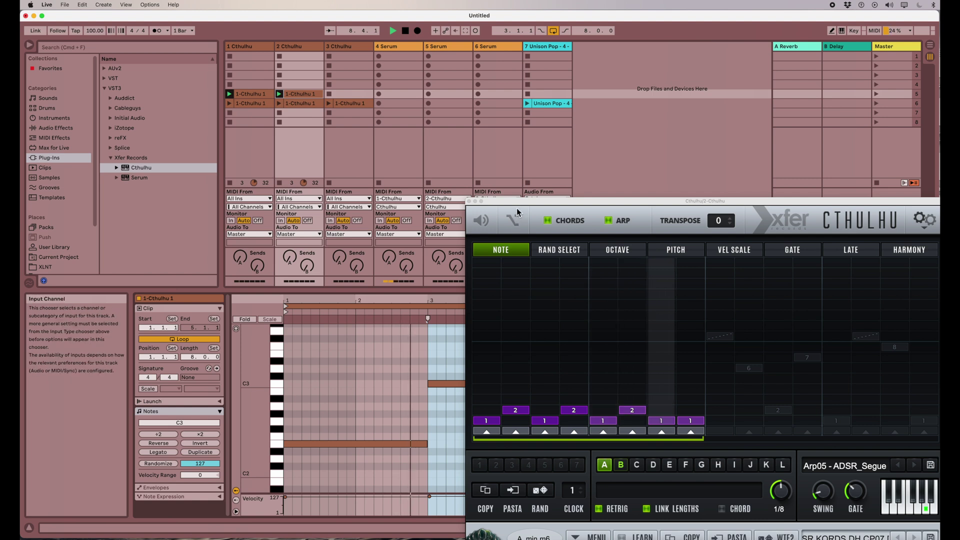
# - Reveal the mixer, launch scene 6 without the track 5 solo, and activate track 7 Unison Pop
pyautogui.moveTo(517, 202); pyautogui.dragTo(609, 148)
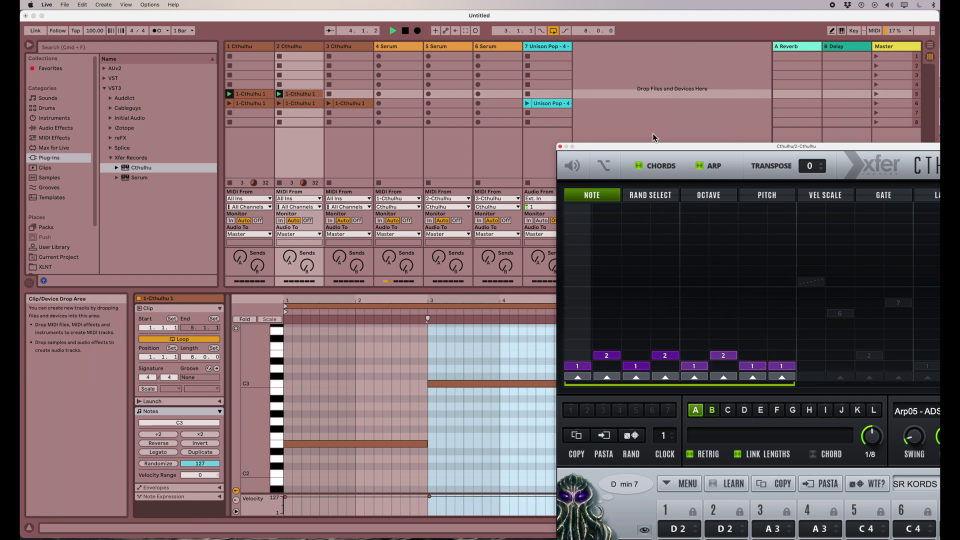
pyautogui.moveTo(647, 149); pyautogui.dragTo(468, 155)
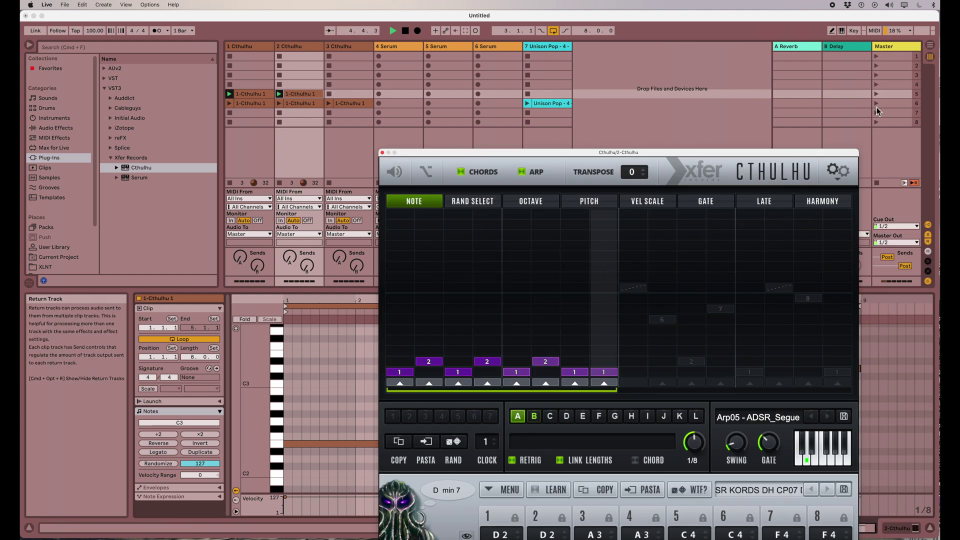
pyautogui.moveTo(514, 152); pyautogui.dragTo(717, 185)
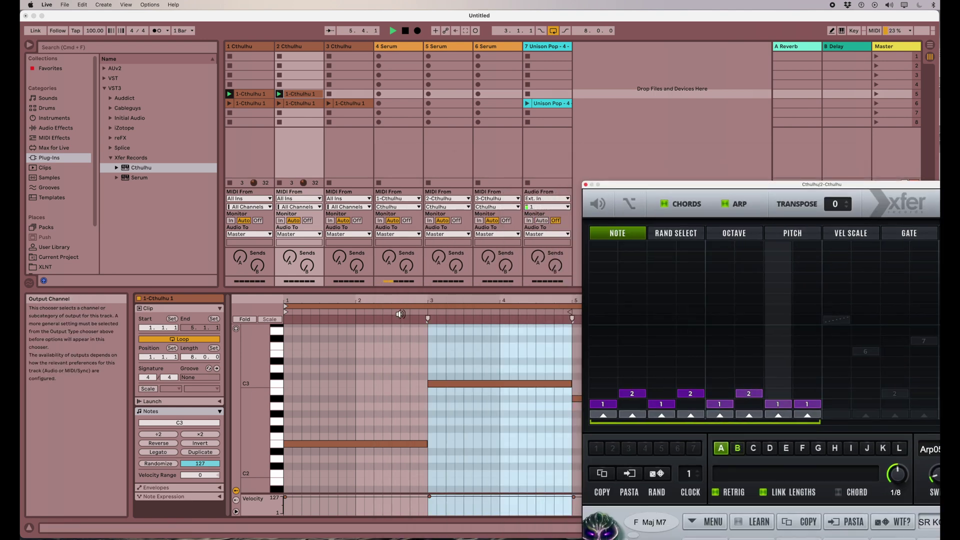
pyautogui.moveTo(396, 297); pyautogui.dragTo(396, 402)
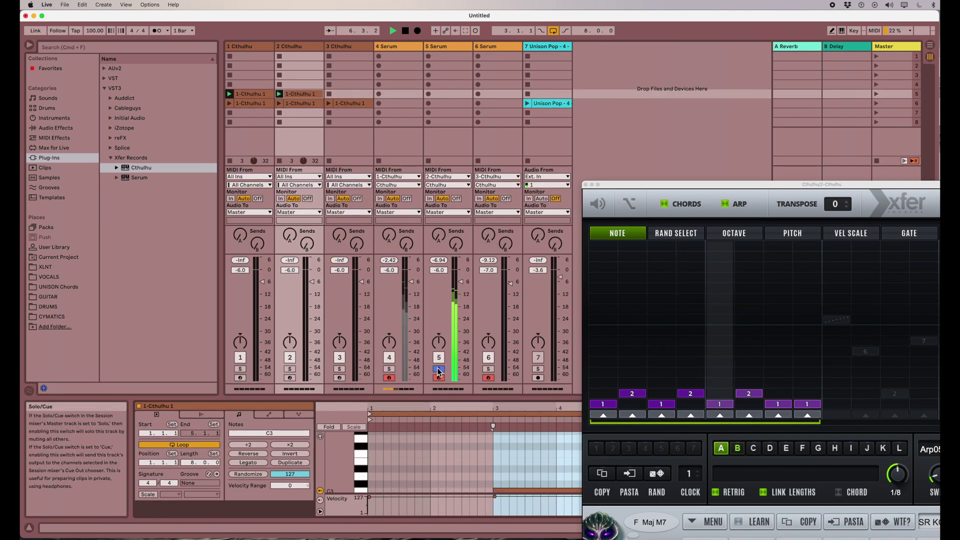
pyautogui.click(876, 103)
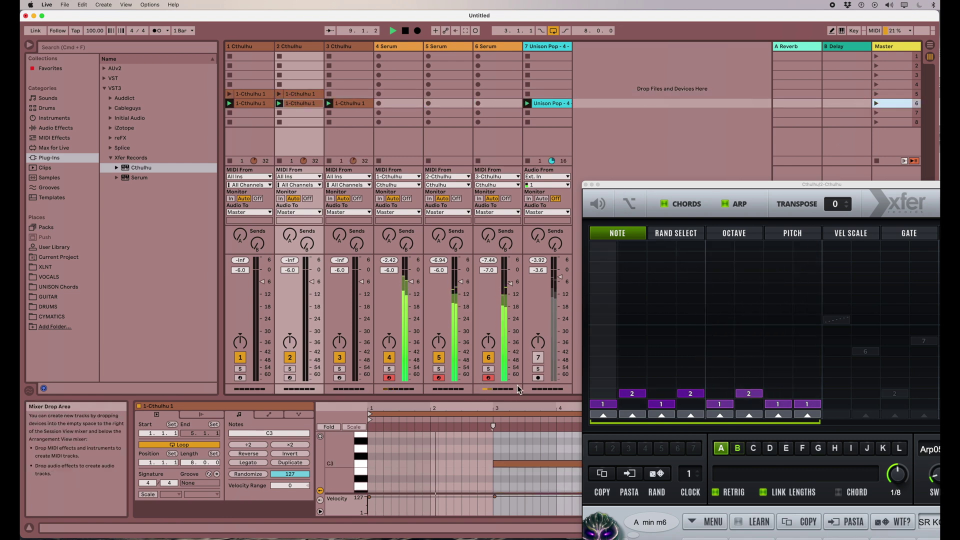
pyautogui.click(538, 357)
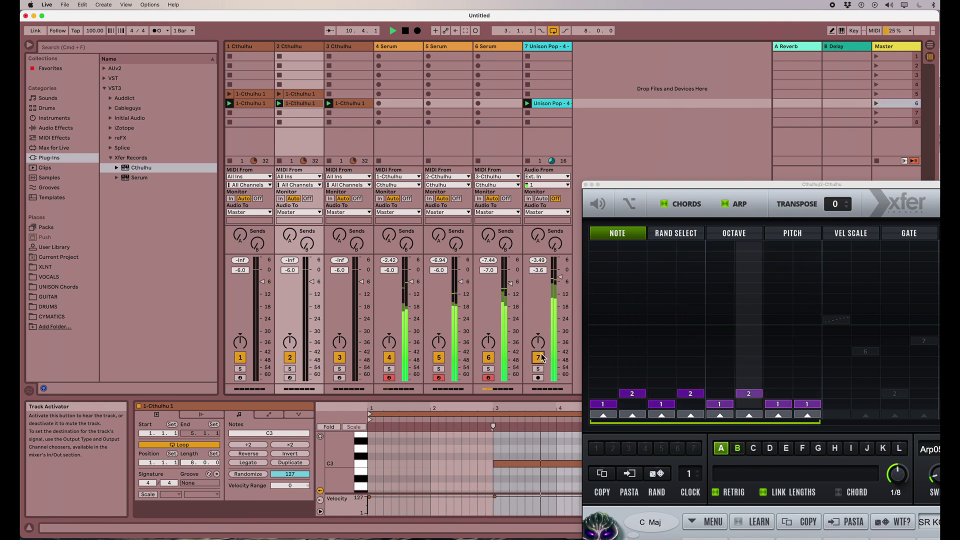
# - Examine the Cthulhu settings on tracks 2 and 3 while scene 6 plays
pyautogui.moveTo(611, 184); pyautogui.dragTo(419, 59)
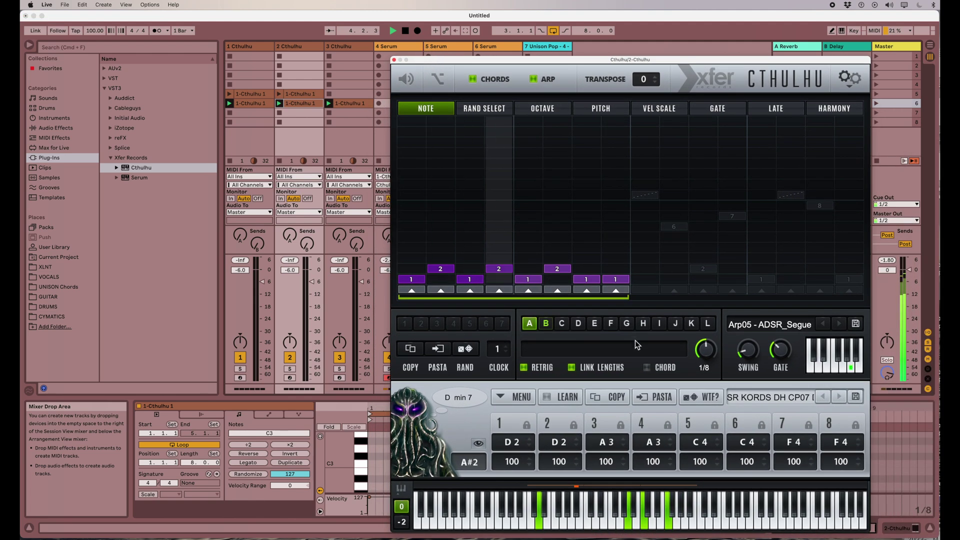
pyautogui.click(347, 46)
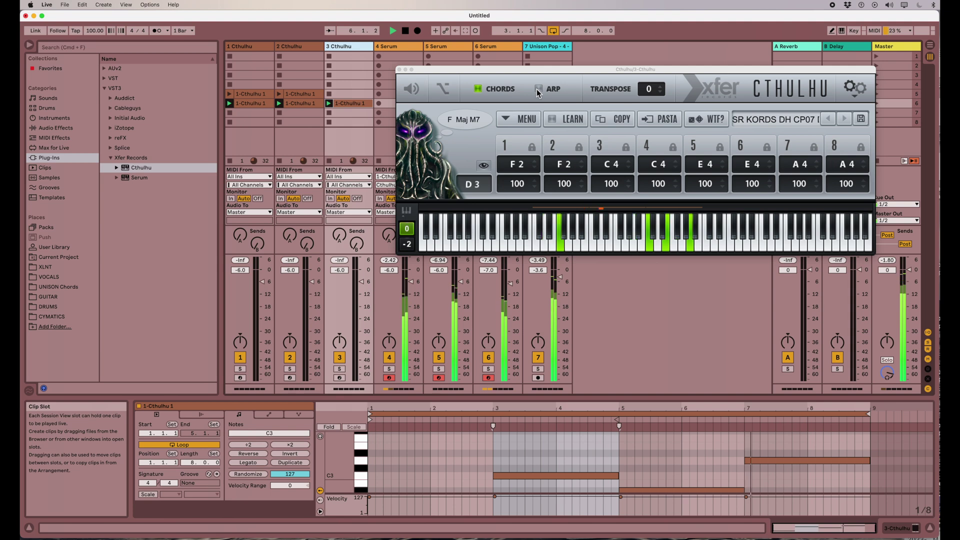
pyautogui.click(299, 46)
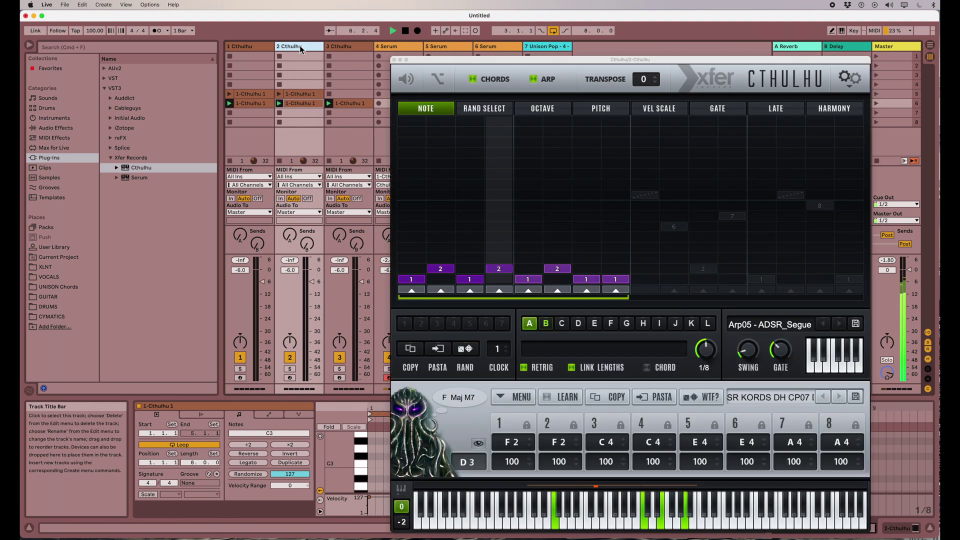
# - Examine the Octave, Pitch and Vel Scale lanes of arp pattern B in track 1's Cthulhu
pyautogui.click(265, 48)
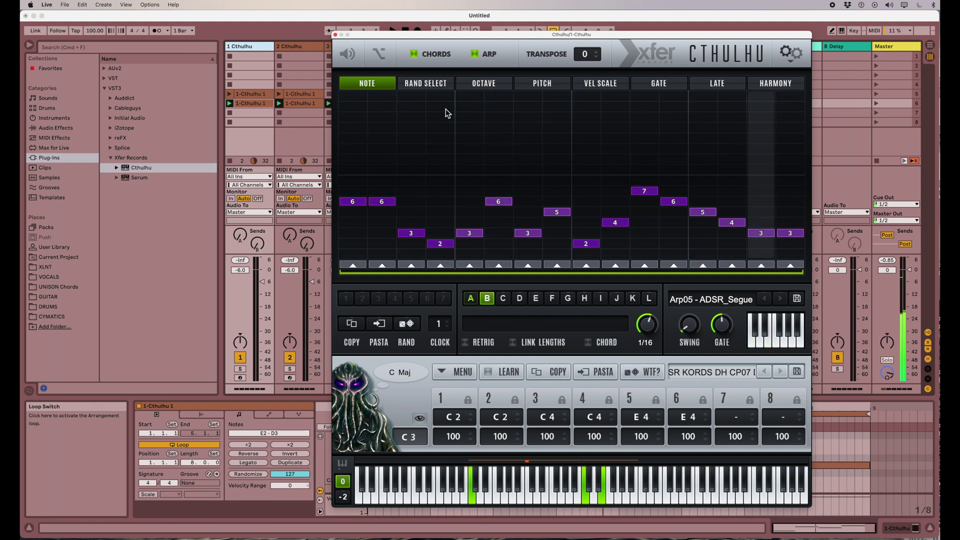
pyautogui.click(497, 86)
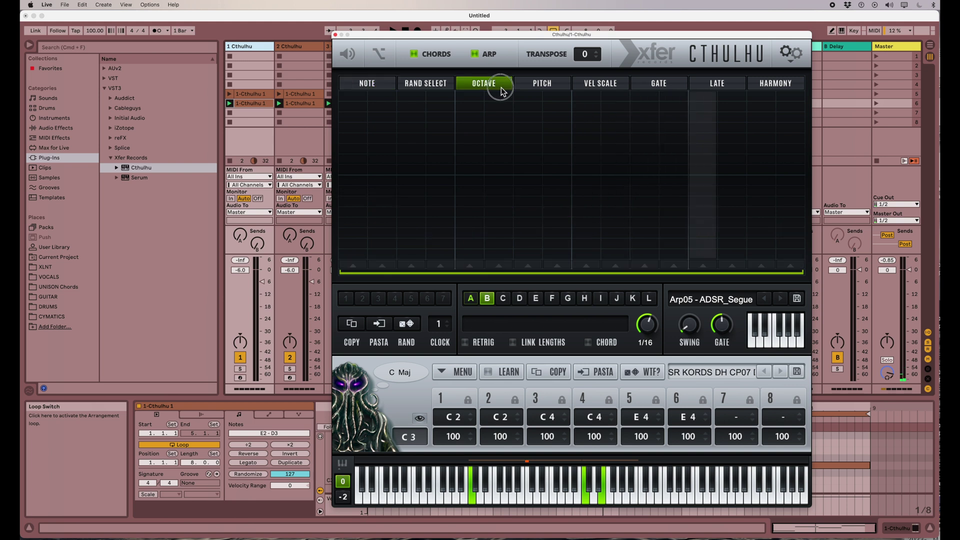
pyautogui.click(550, 85)
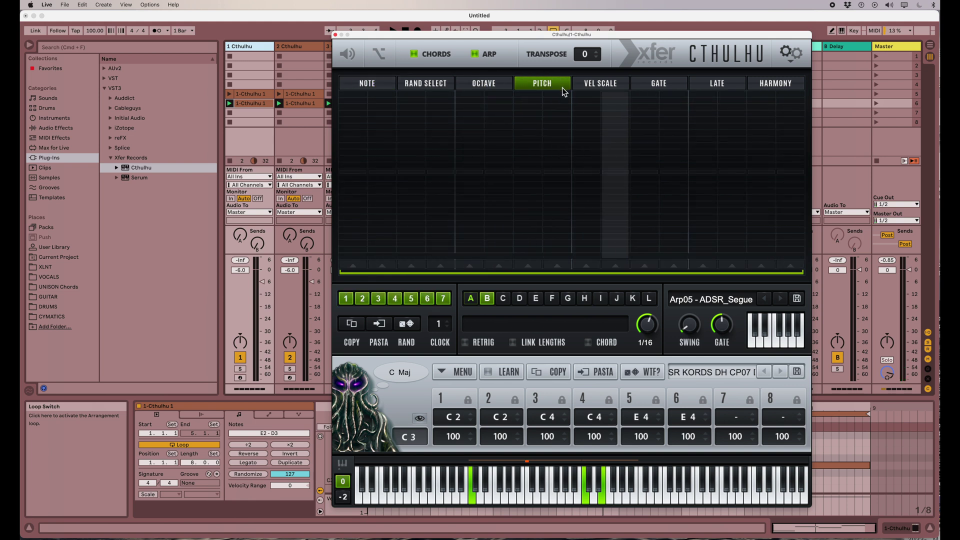
pyautogui.click(618, 89)
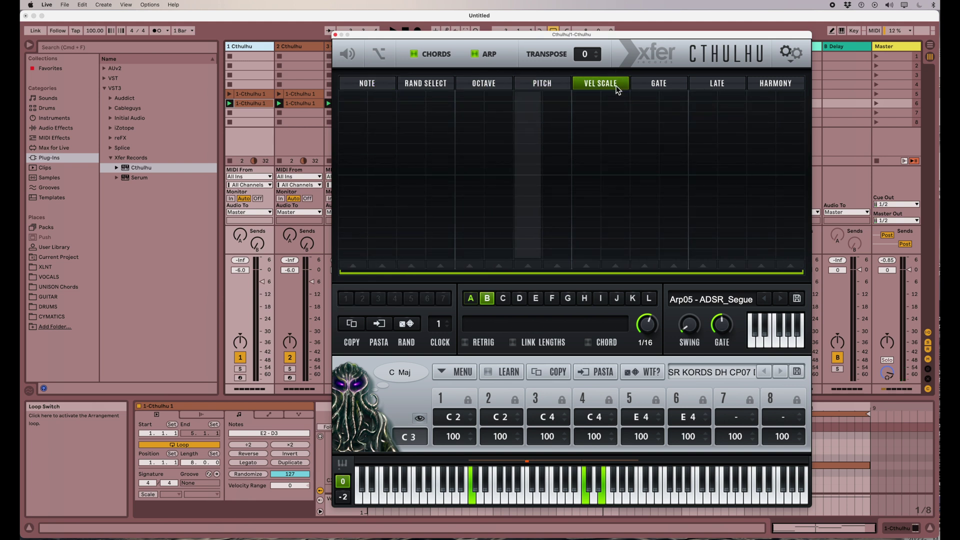
# - Draw varied, mostly shortened gate lengths across pattern B's 16 steps, and view the Harmony lane
pyautogui.click(675, 85)
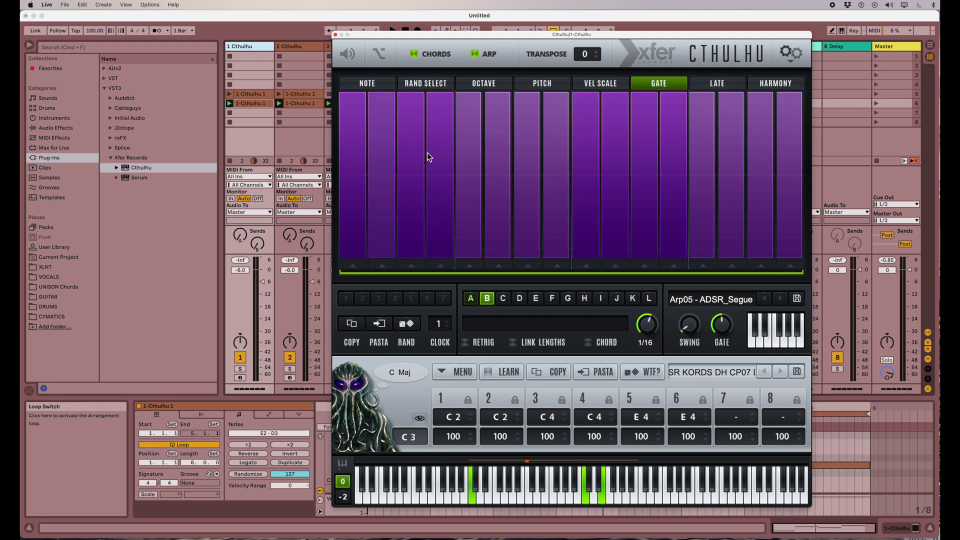
pyautogui.moveTo(543, 95)
pyautogui.mouseDown()
pyautogui.moveTo(690, 100)
pyautogui.moveTo(780, 127)
pyautogui.mouseUp()
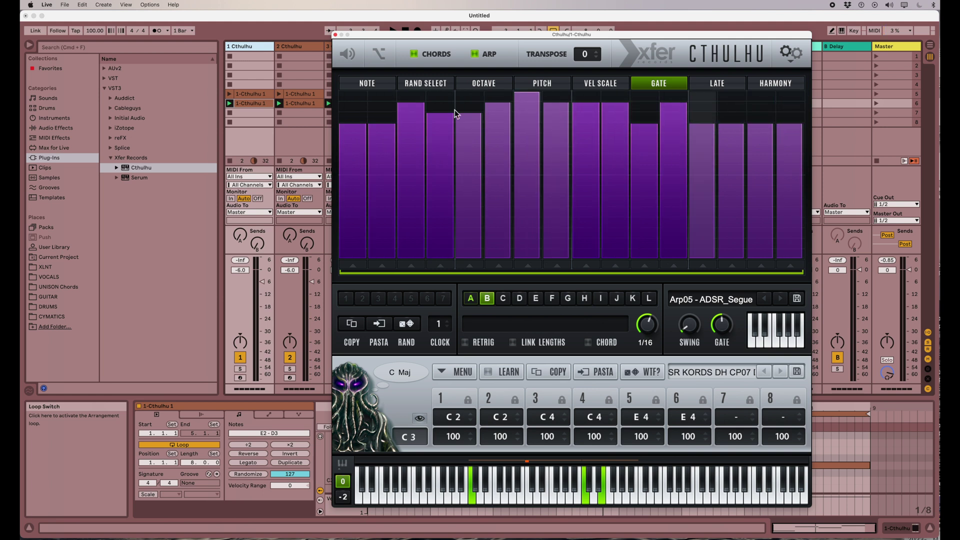
pyautogui.click(793, 85)
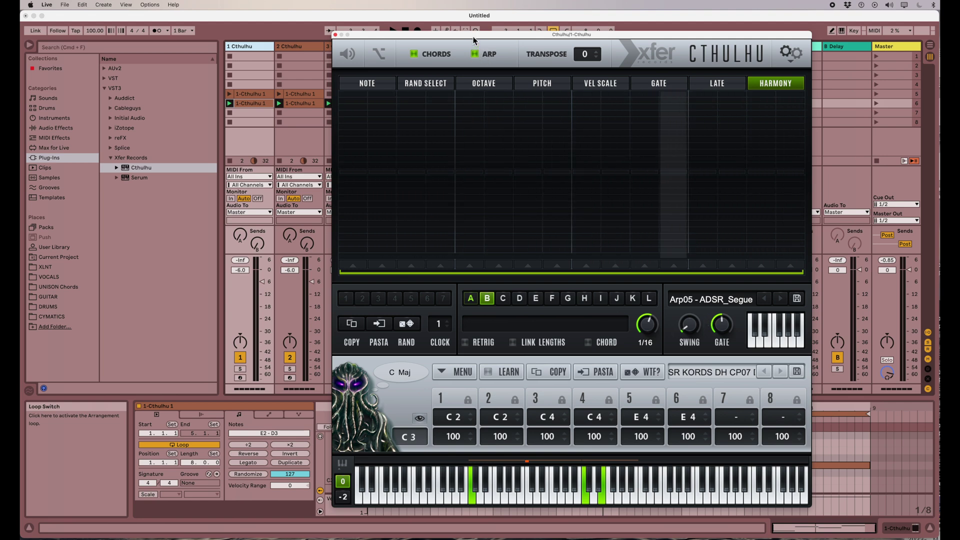
# - Look through the available arp preset and chord preset folders in track 1's Cthulhu
pyautogui.moveTo(571, 34); pyautogui.dragTo(550, 35)
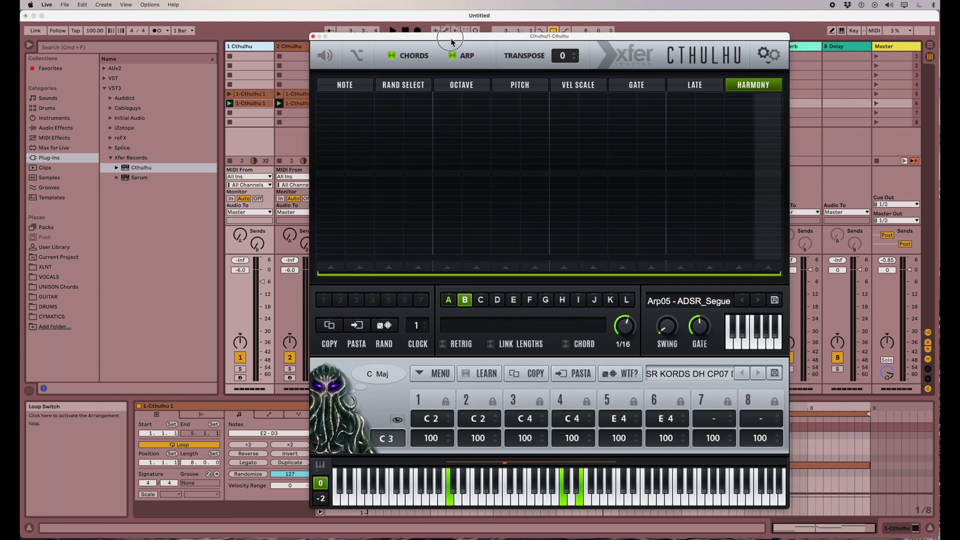
pyautogui.click(695, 302)
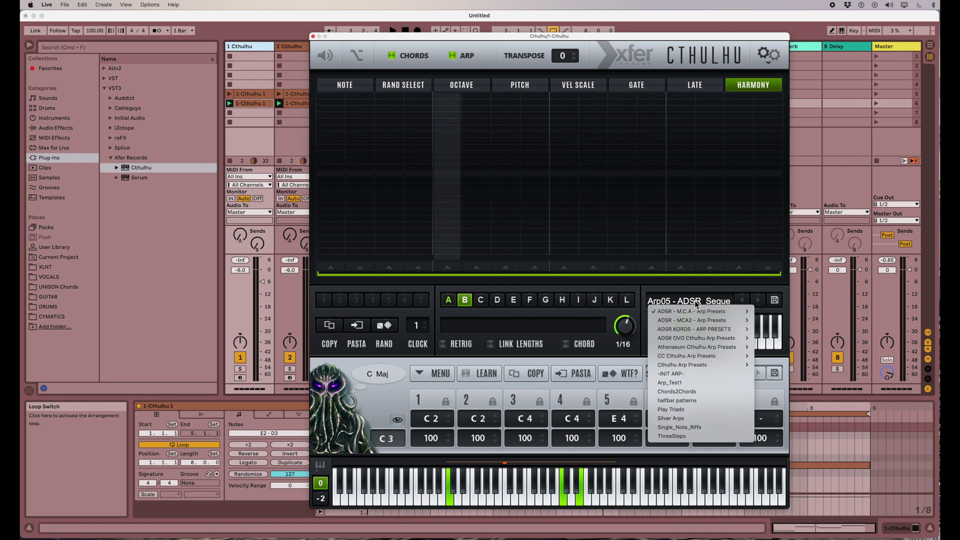
pyautogui.moveTo(694, 319)
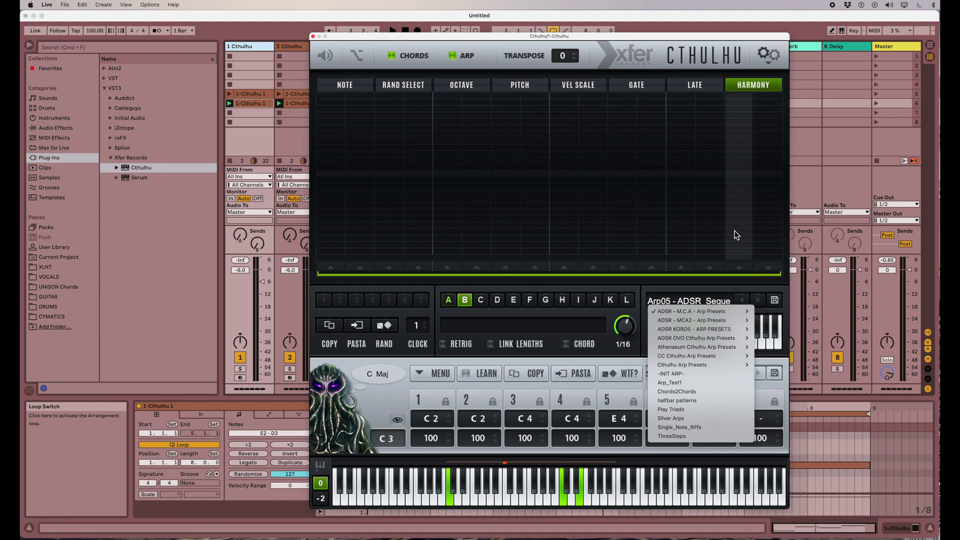
pyautogui.click(743, 286)
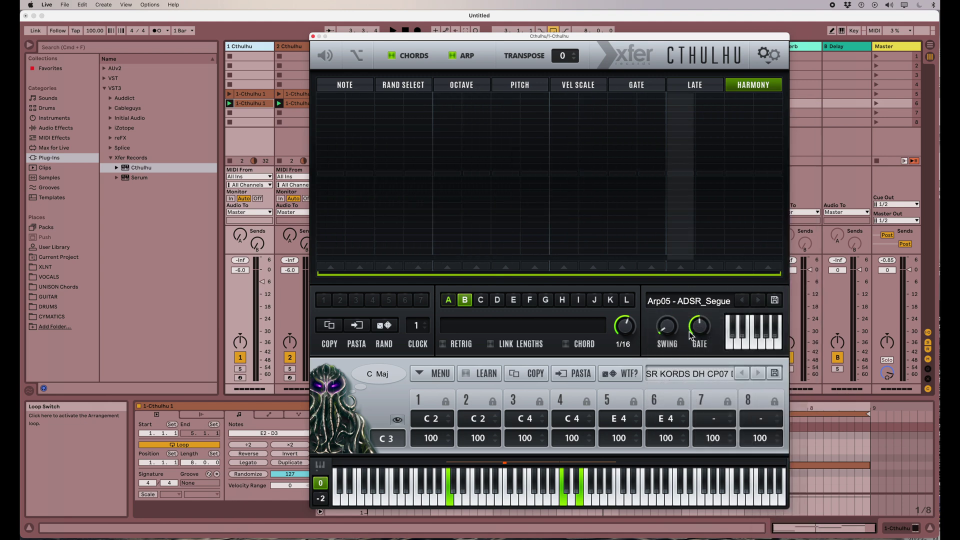
pyautogui.click(692, 302)
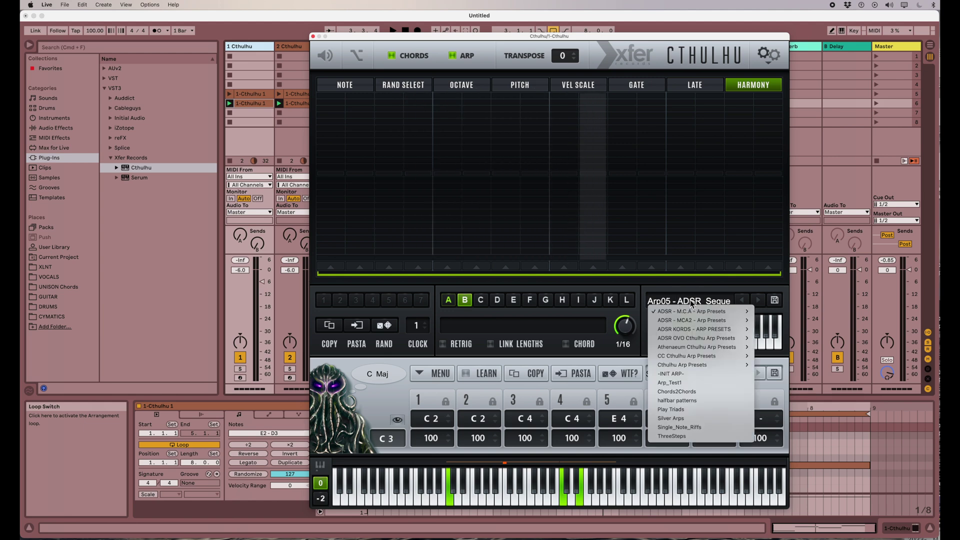
pyautogui.click(691, 302)
pyautogui.click(690, 374)
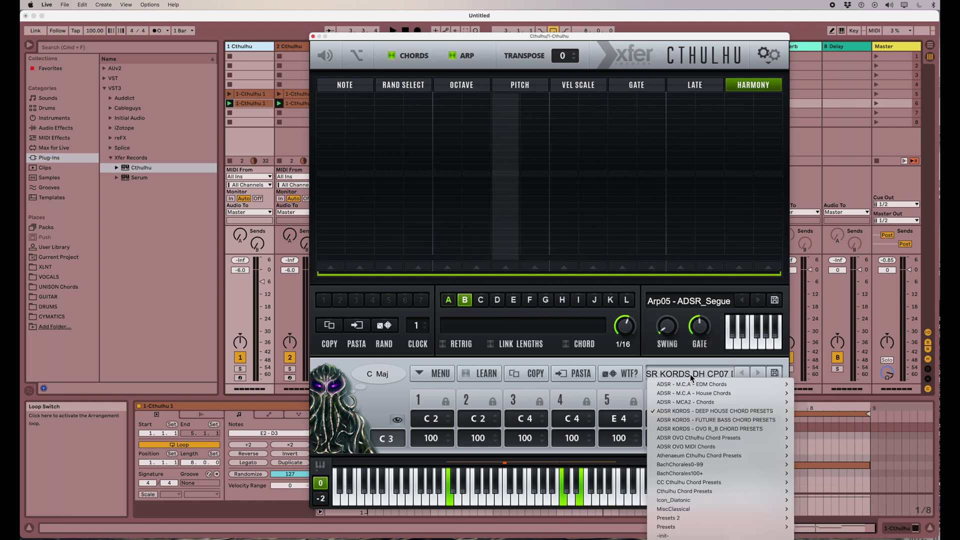
pyautogui.click(612, 305)
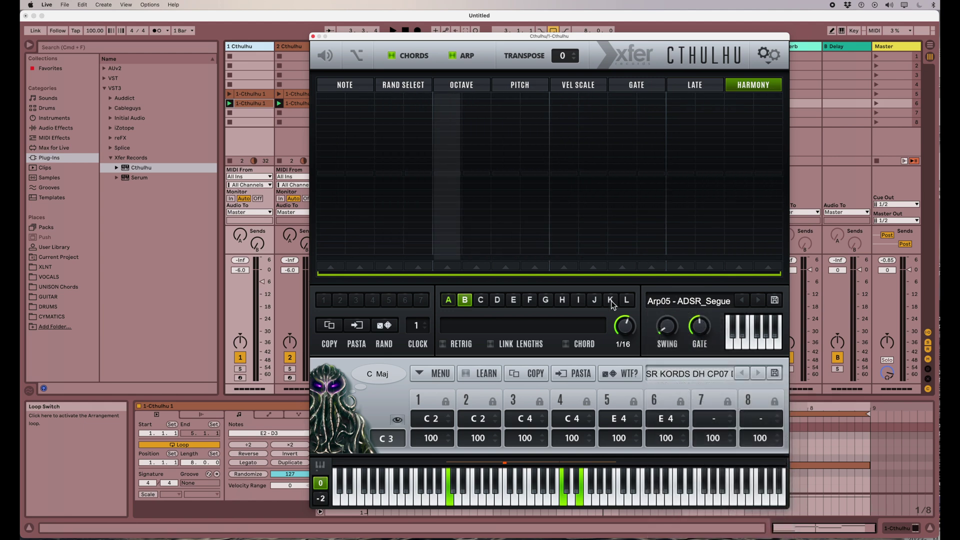
# - Lower track 4 Serum's volume to -9.9 dB and close the Cthulhu window
pyautogui.moveTo(383, 38); pyautogui.dragTo(553, 37)
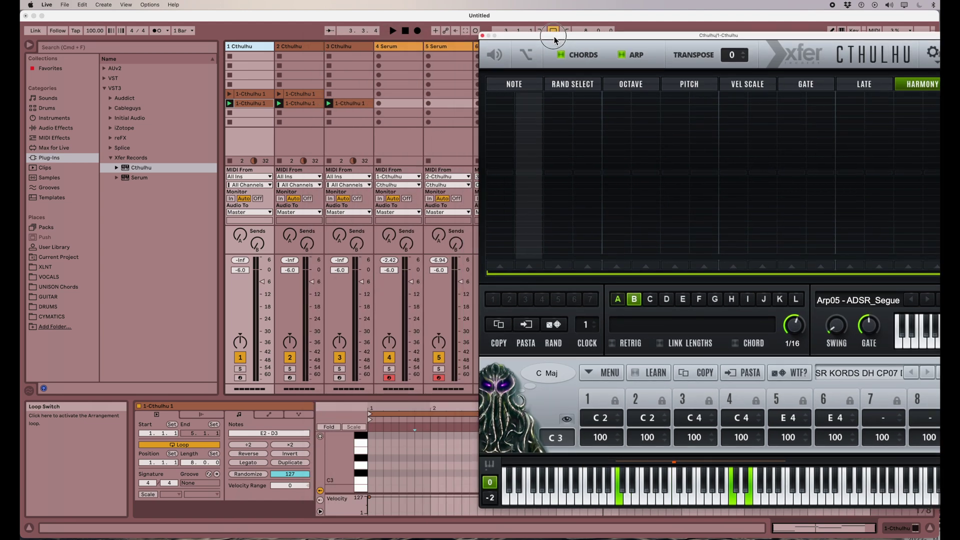
pyautogui.moveTo(411, 281)
pyautogui.mouseDown()
pyautogui.moveTo(415, 299)
pyautogui.moveTo(414, 290)
pyautogui.mouseUp()
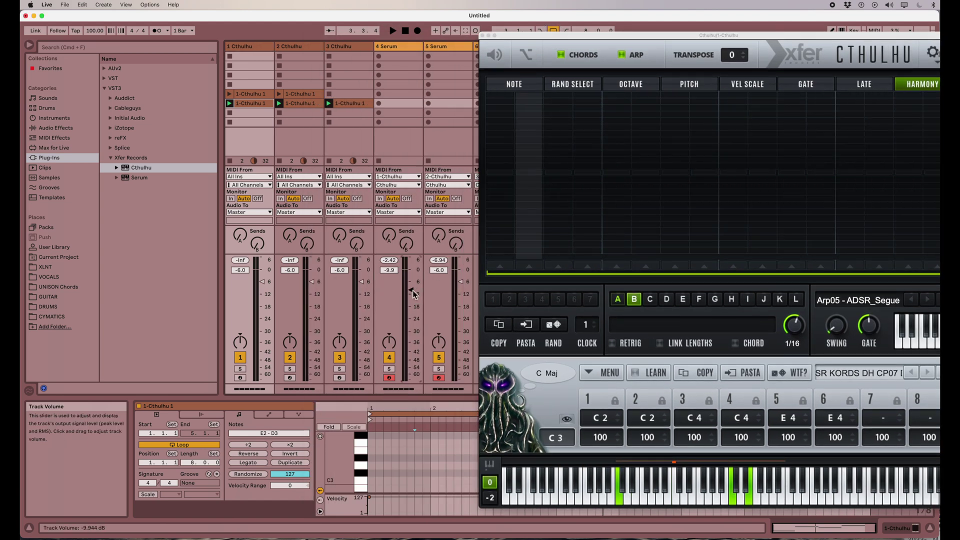
pyautogui.click(483, 35)
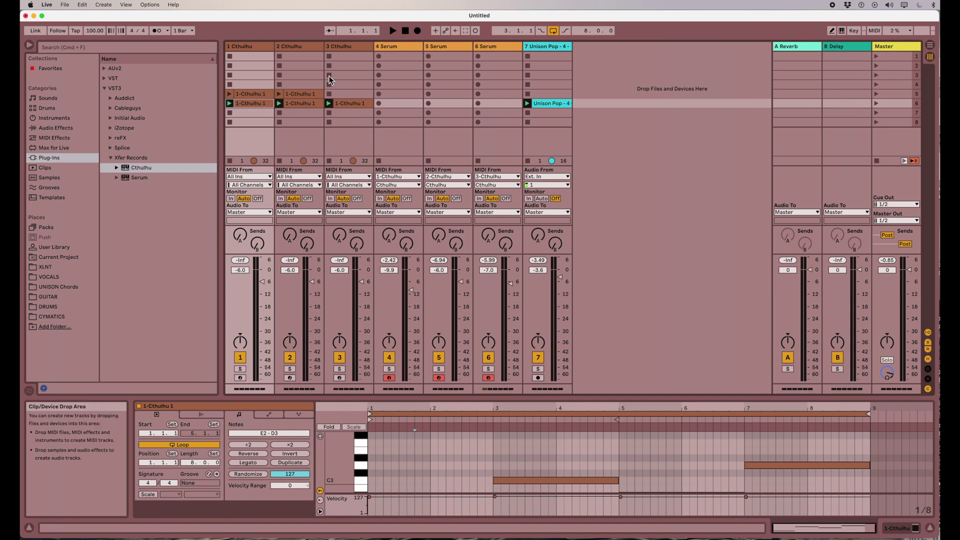
# - Examine the notes of track 1's scene 5 clip in an enlarged clip editor, then shrink the editor again
pyautogui.click(259, 95)
pyautogui.moveTo(448, 398); pyautogui.dragTo(448, 244)
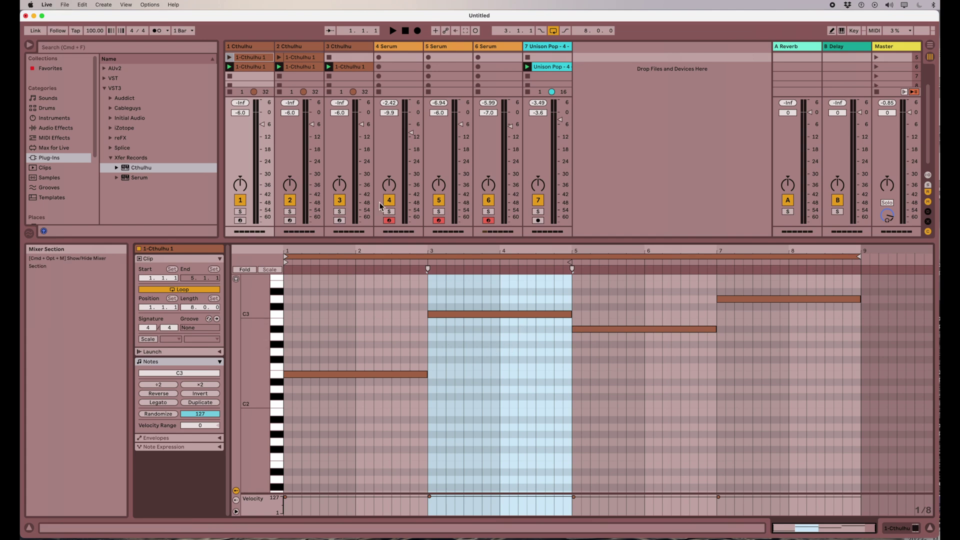
pyautogui.moveTo(367, 242); pyautogui.dragTo(375, 373)
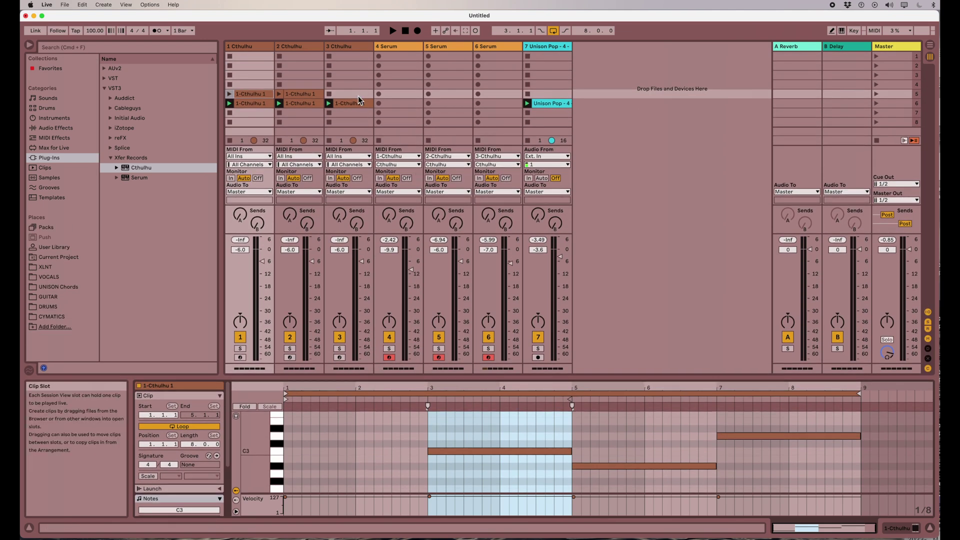
# - Examine the arp settings in track 2's Cthulhu, and select track 3 and track 1 in turn
pyautogui.click(317, 45)
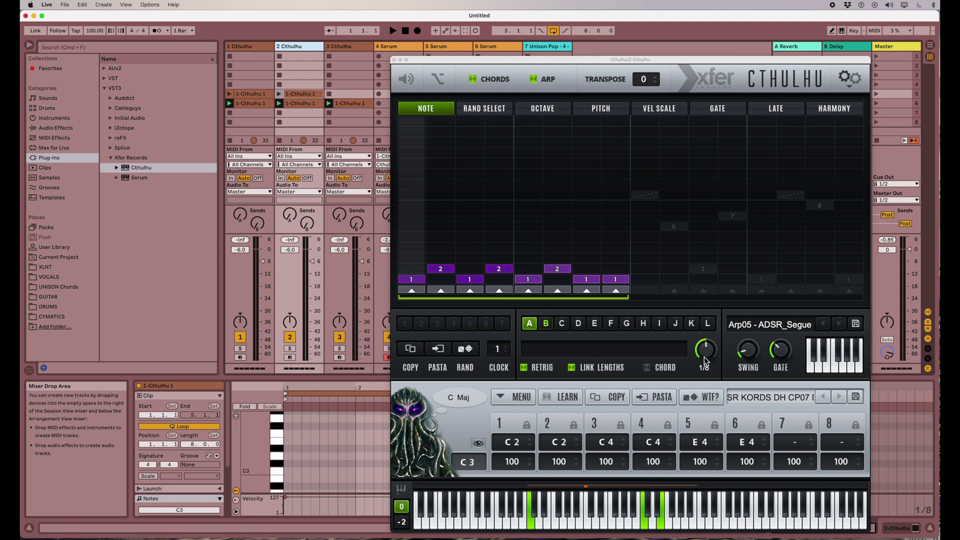
pyautogui.click(345, 46)
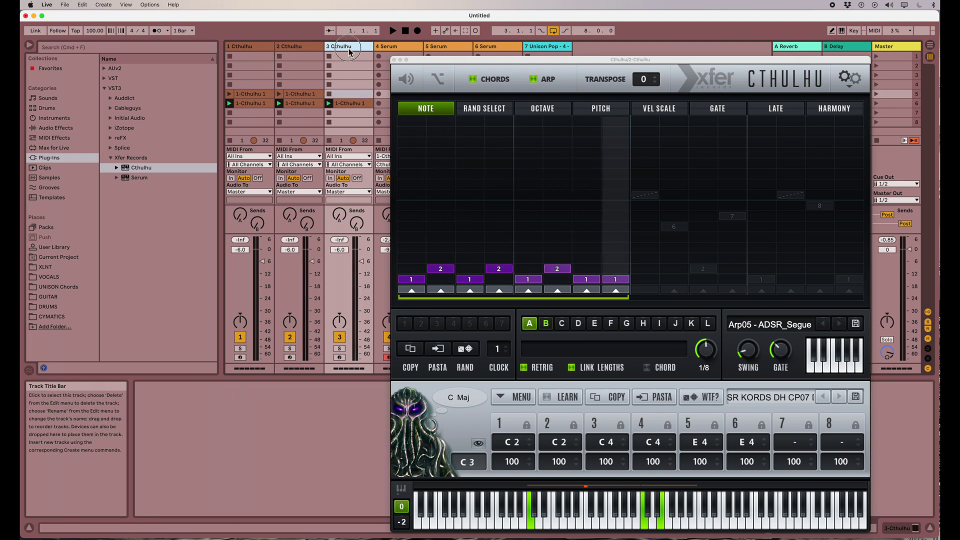
pyautogui.click(263, 50)
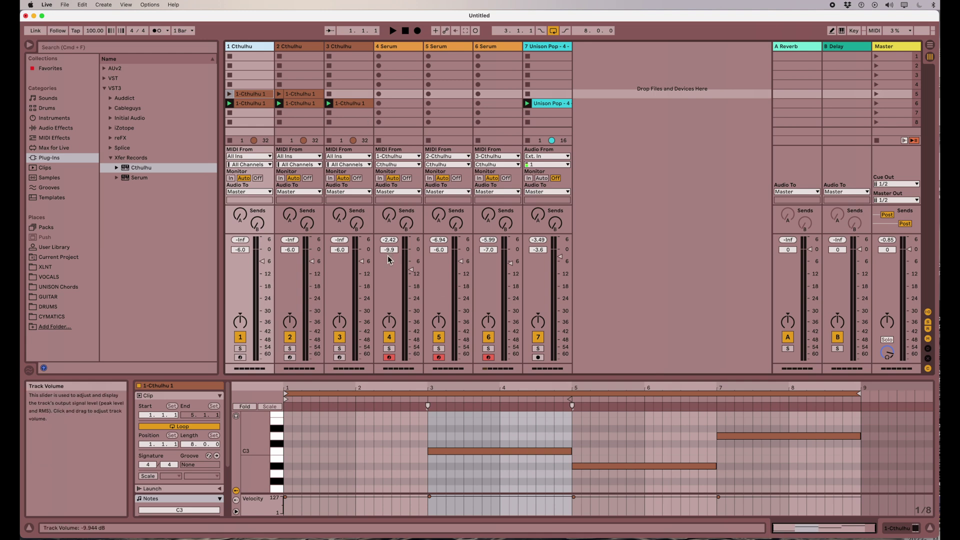
# - Reopen track 1's Cthulhu with arp pattern B showing and bring its whole window into view
pyautogui.click(242, 47)
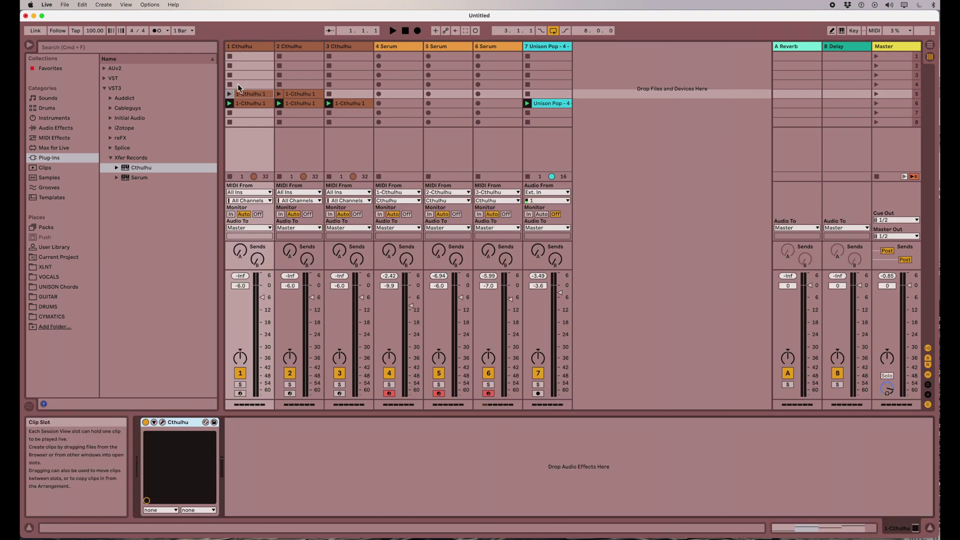
pyautogui.click(163, 422)
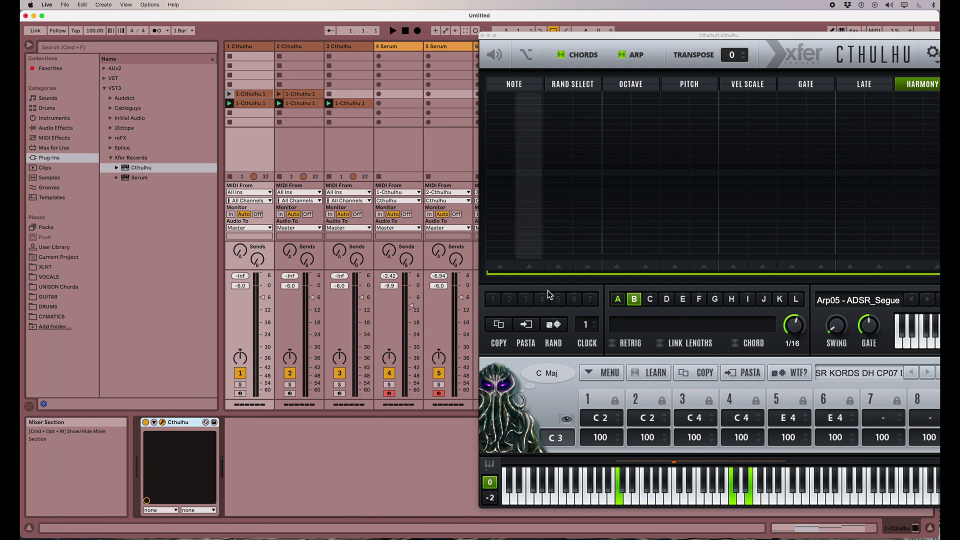
pyautogui.click(617, 300)
pyautogui.click(633, 300)
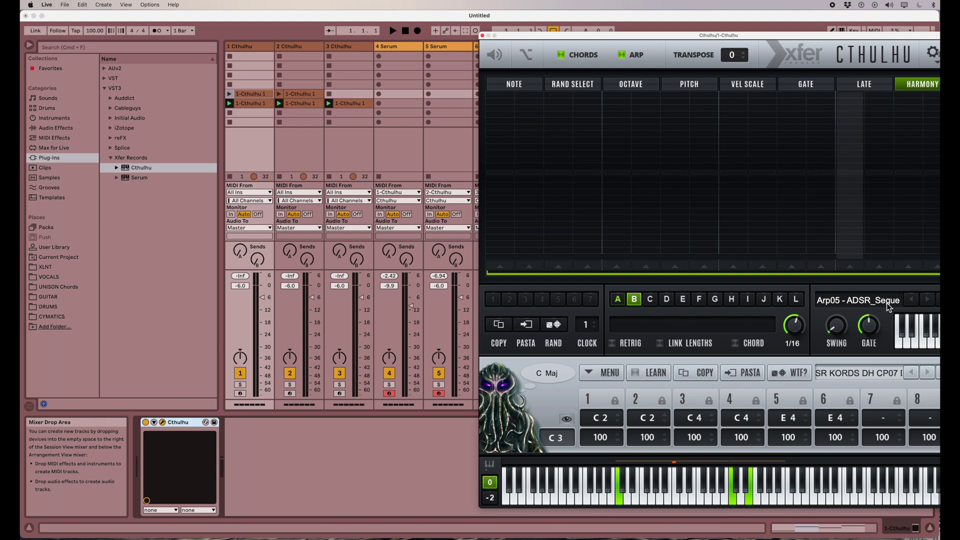
pyautogui.click(686, 35)
pyautogui.moveTo(686, 36); pyautogui.dragTo(579, 33)
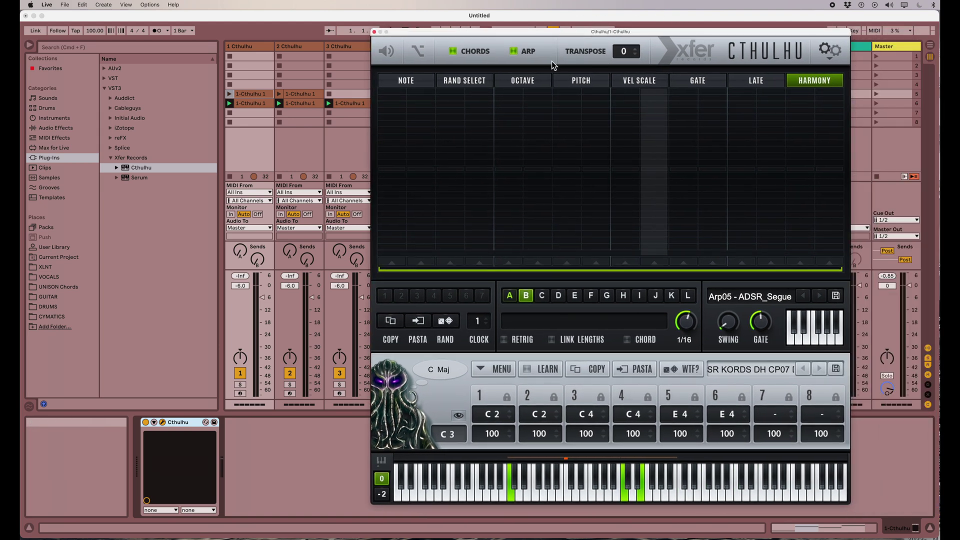
# - Load the arp preset ADSR ARP 07 from ADSR - M.C.A - Arp Presets in track 1's Cthulhu and show its Note lane
pyautogui.click(768, 300)
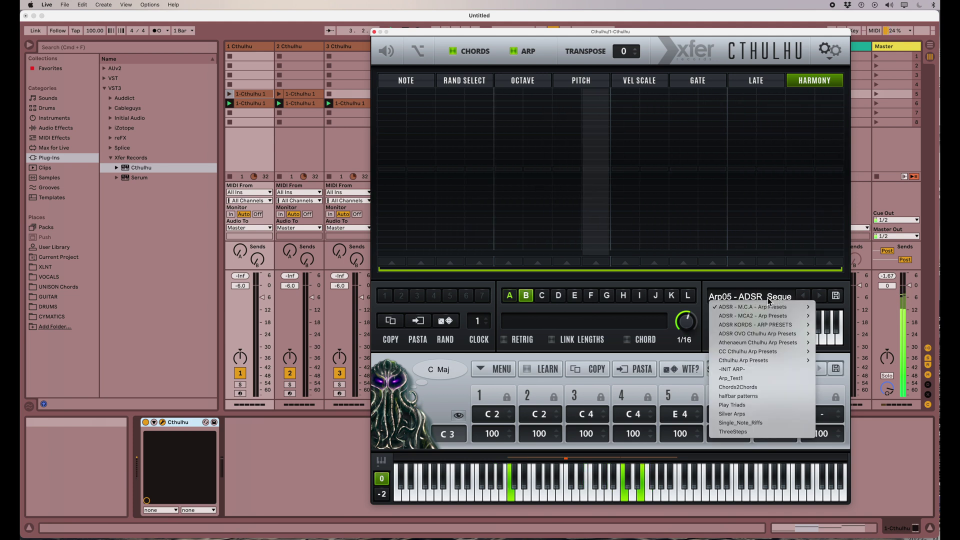
pyautogui.moveTo(770, 307)
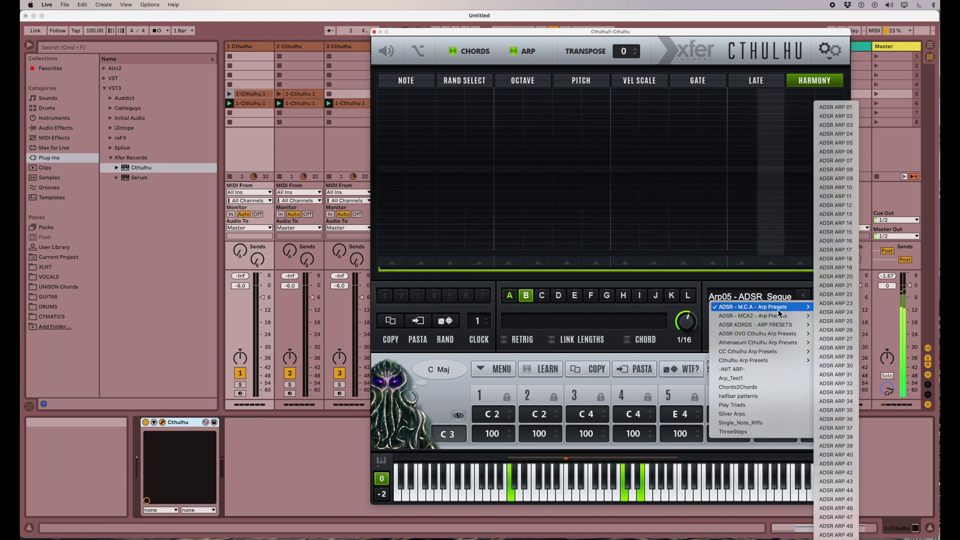
pyautogui.click(830, 161)
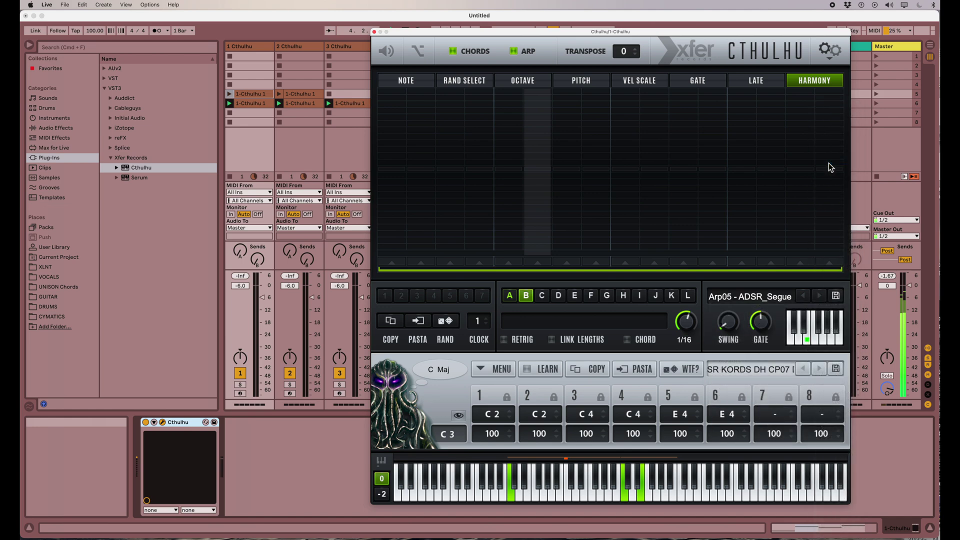
pyautogui.click(414, 82)
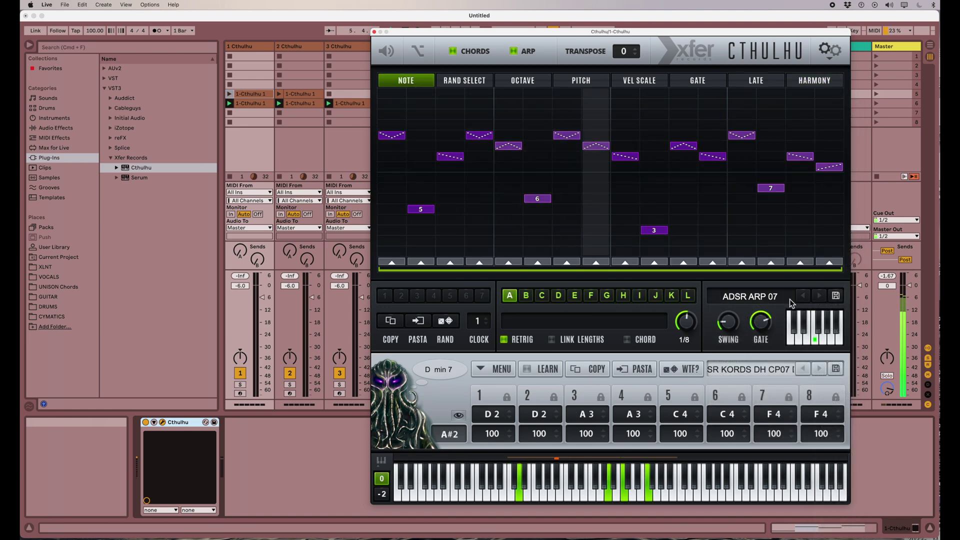
# - Audition the following arp presets one by one up to ADSR ARP 11
pyautogui.click(818, 296)
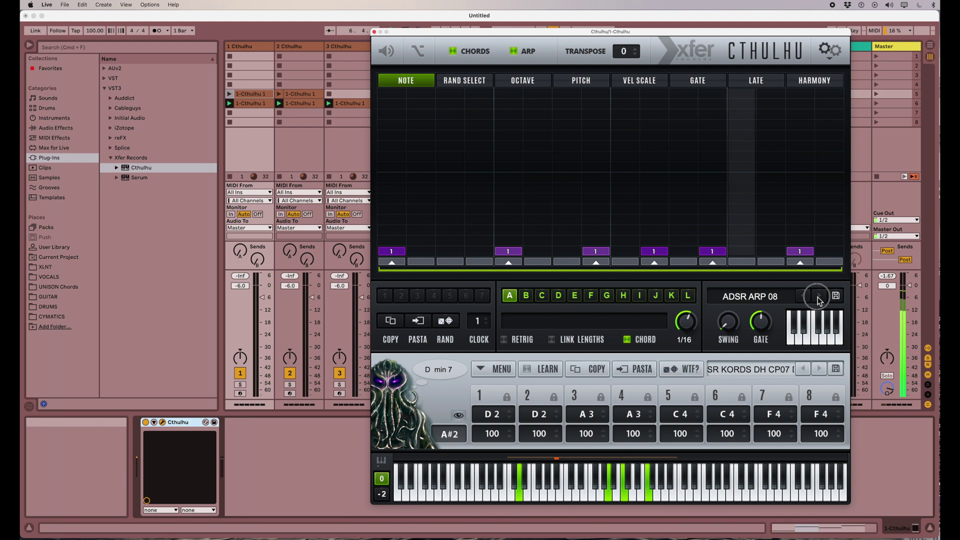
pyautogui.click(818, 297)
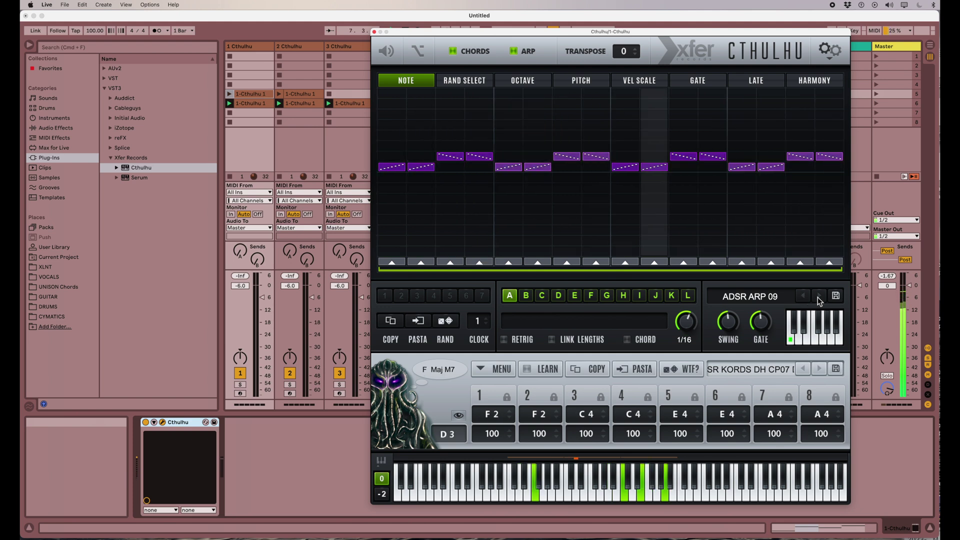
pyautogui.click(818, 296)
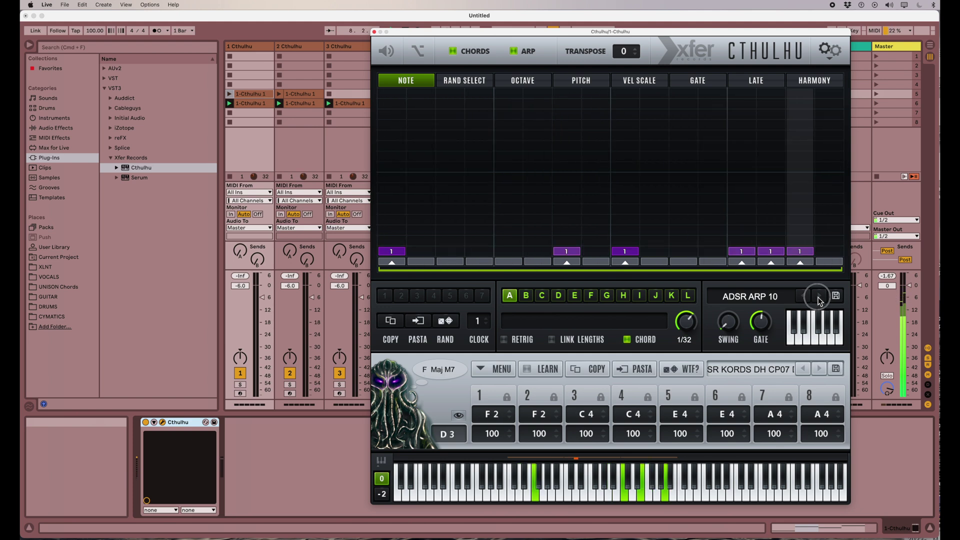
pyautogui.click(818, 297)
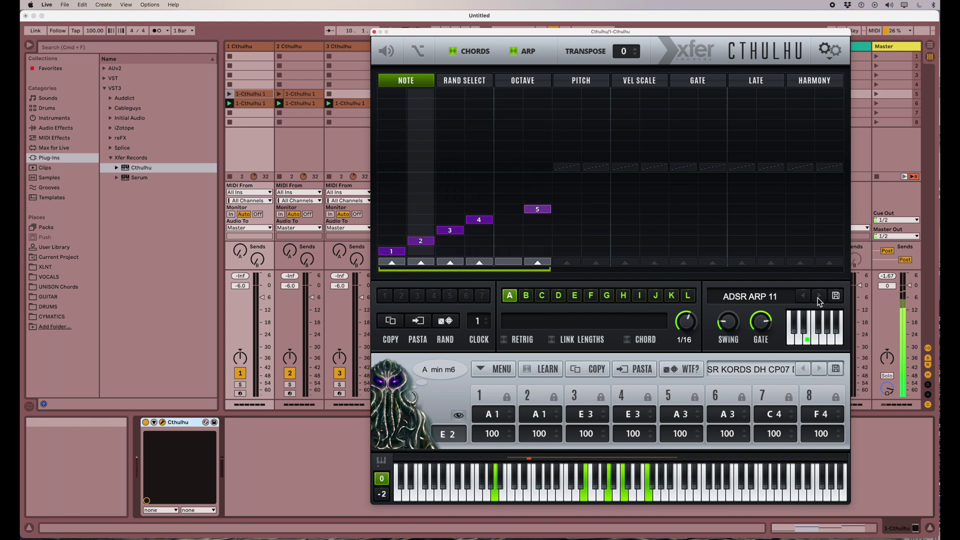
# - Lower track 7 Unison Pop's volume to -10.0 dB, deactivate that track, and solo track 4 Serum
pyautogui.moveTo(592, 93); pyautogui.dragTo(658, 62)
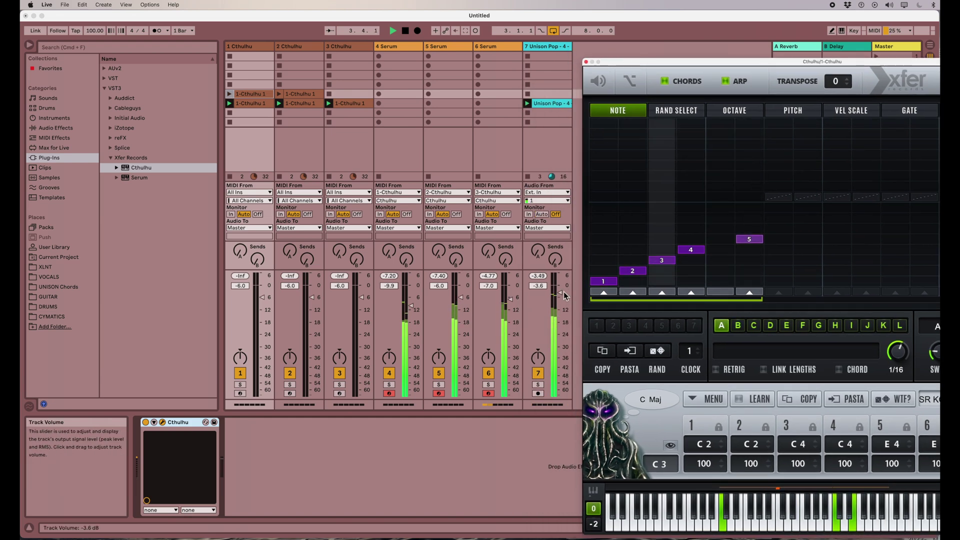
pyautogui.moveTo(561, 298); pyautogui.dragTo(560, 309)
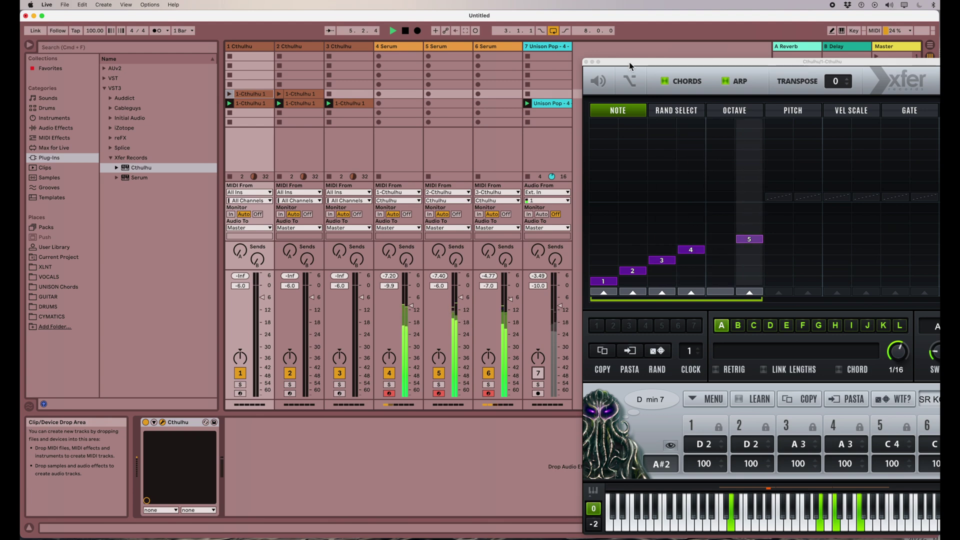
pyautogui.moveTo(630, 62); pyautogui.dragTo(539, 47)
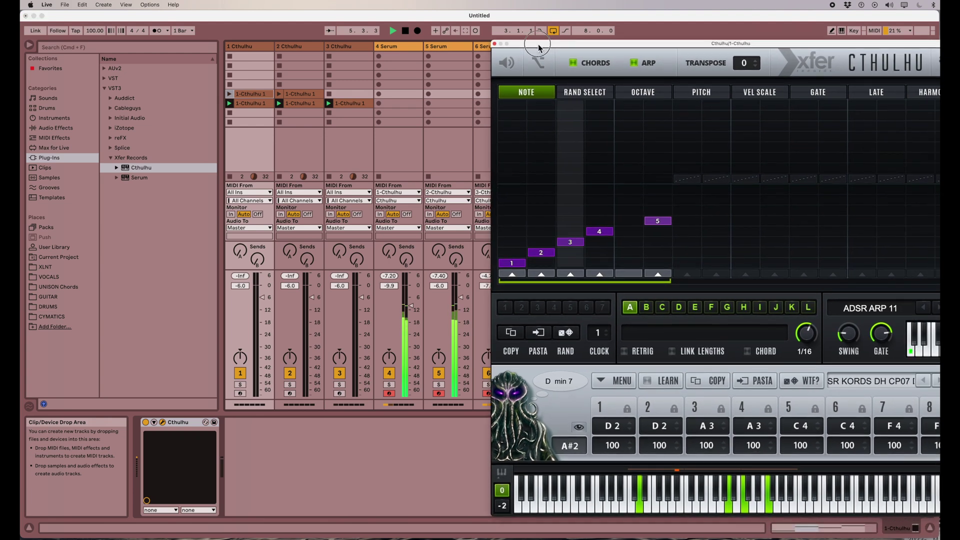
pyautogui.click(389, 385)
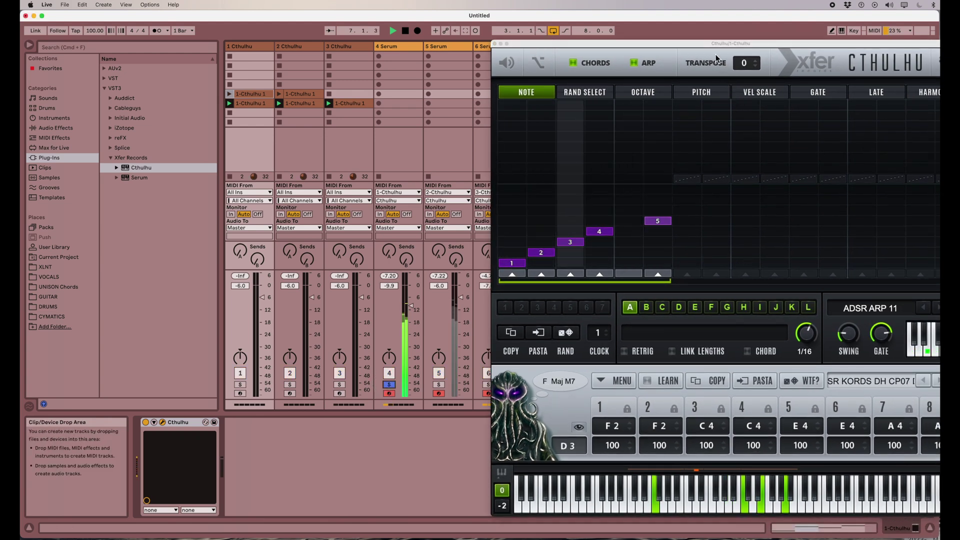
# - Audition the arp presets from ADSR ARP 12 to ADSR ARP 14 and turn the last one's swing down to minimum
pyautogui.moveTo(712, 49); pyautogui.dragTo(626, 42)
pyautogui.click(850, 305)
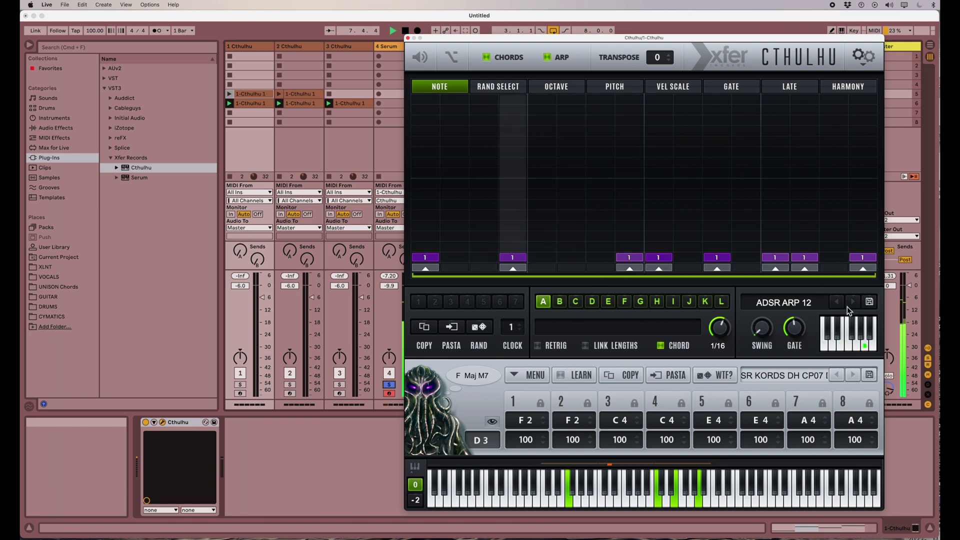
pyautogui.click(851, 304)
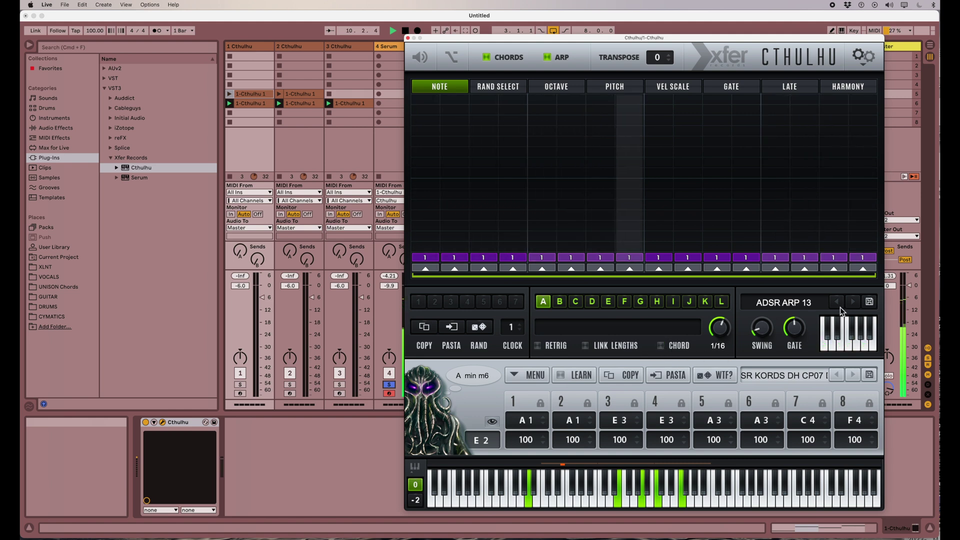
pyautogui.click(852, 302)
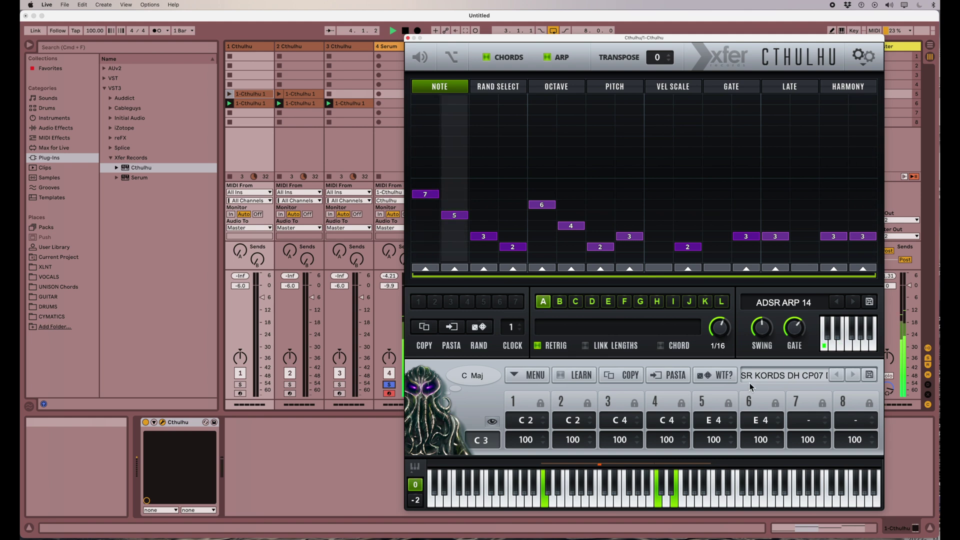
pyautogui.click(762, 343)
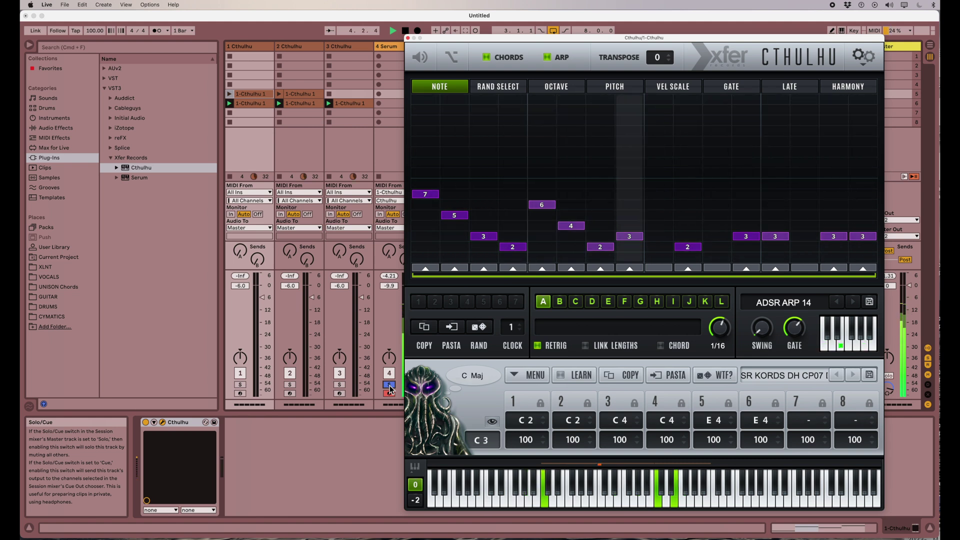
# - Unsolo track 4 Serum, reactivate track 7 Unison Pop and raise its volume to -3.0 dB
pyautogui.moveTo(442, 42); pyautogui.dragTo(631, 43)
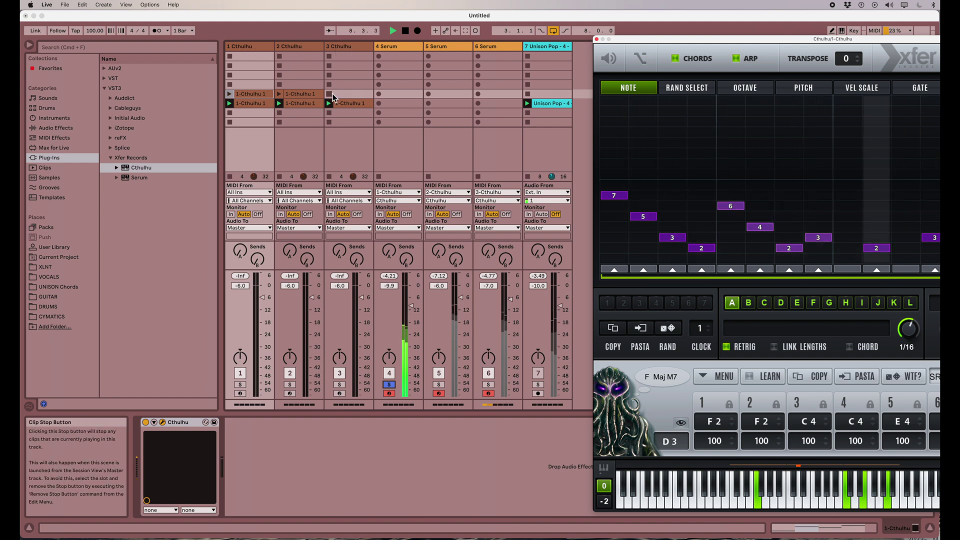
pyautogui.click(388, 384)
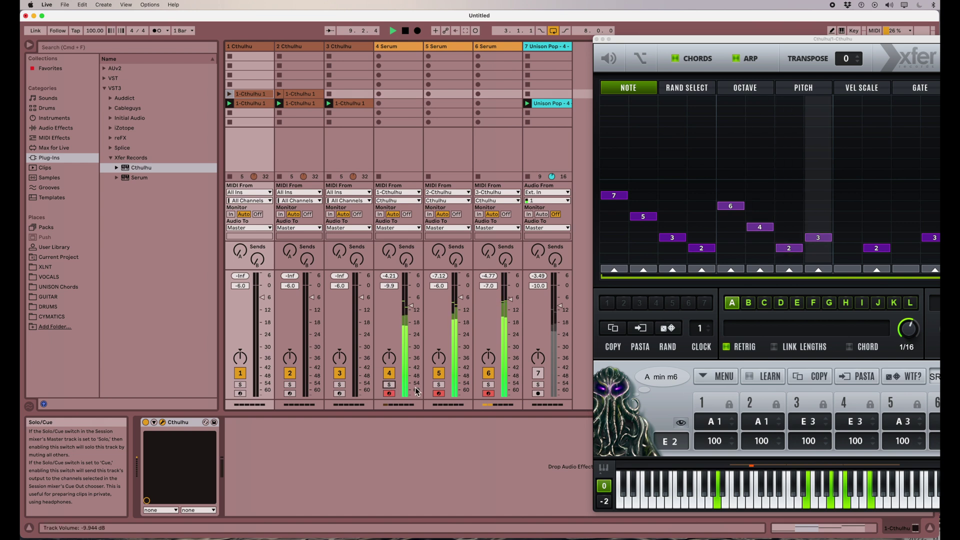
pyautogui.click(538, 374)
pyautogui.moveTo(559, 302); pyautogui.dragTo(560, 292)
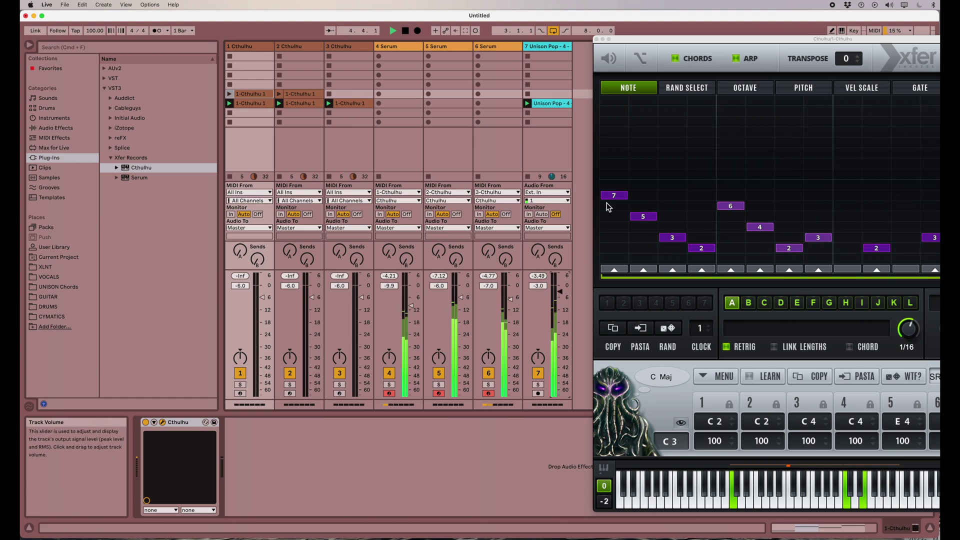
# - View the Note lane of track 1's Cthulhu, play all tracks together and uncover the mixer
pyautogui.moveTo(660, 38); pyautogui.dragTo(447, 25)
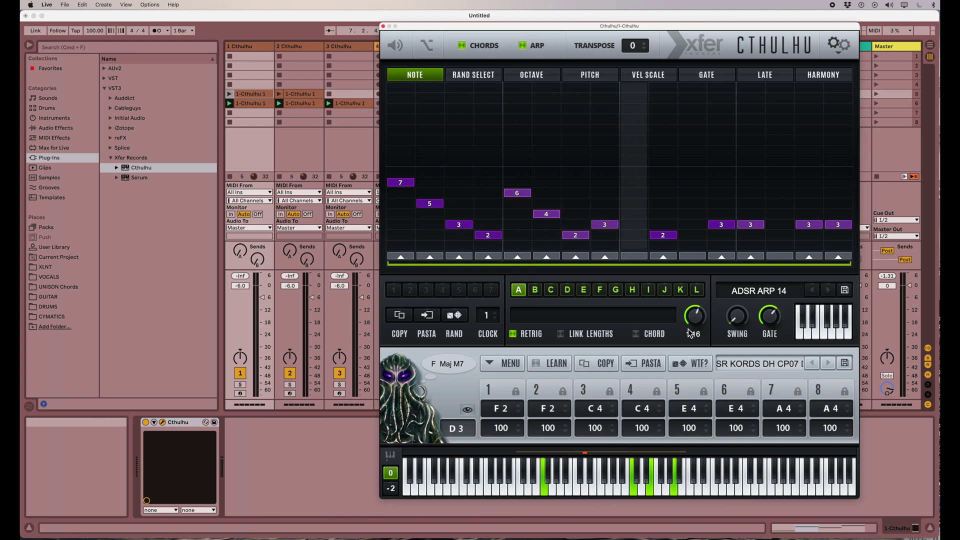
pyautogui.moveTo(477, 28); pyautogui.dragTo(503, 34)
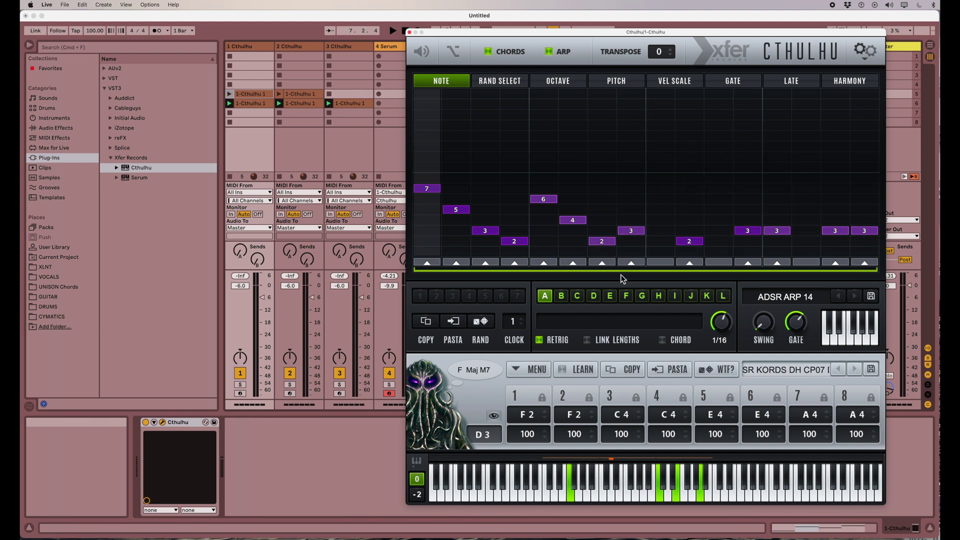
pyautogui.press('space')
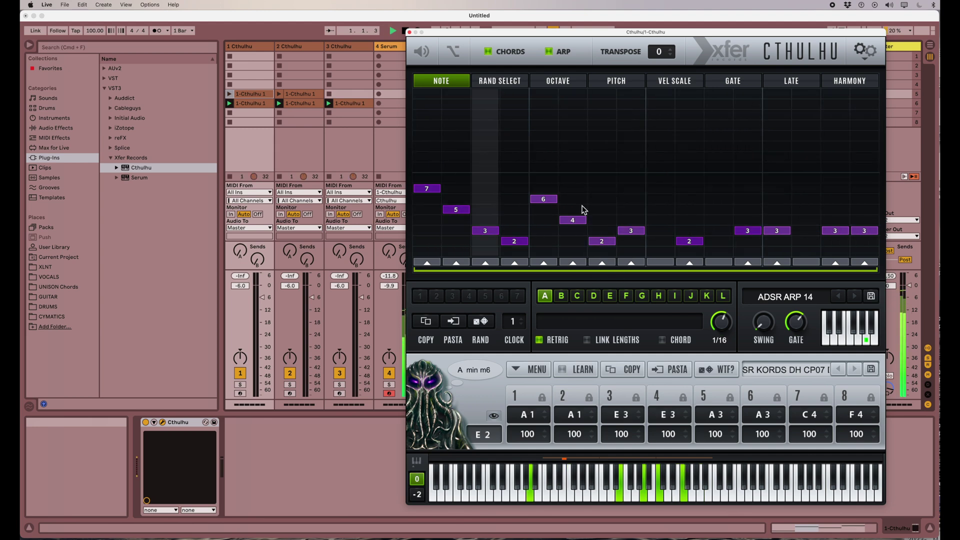
pyautogui.moveTo(534, 31); pyautogui.dragTo(720, 45)
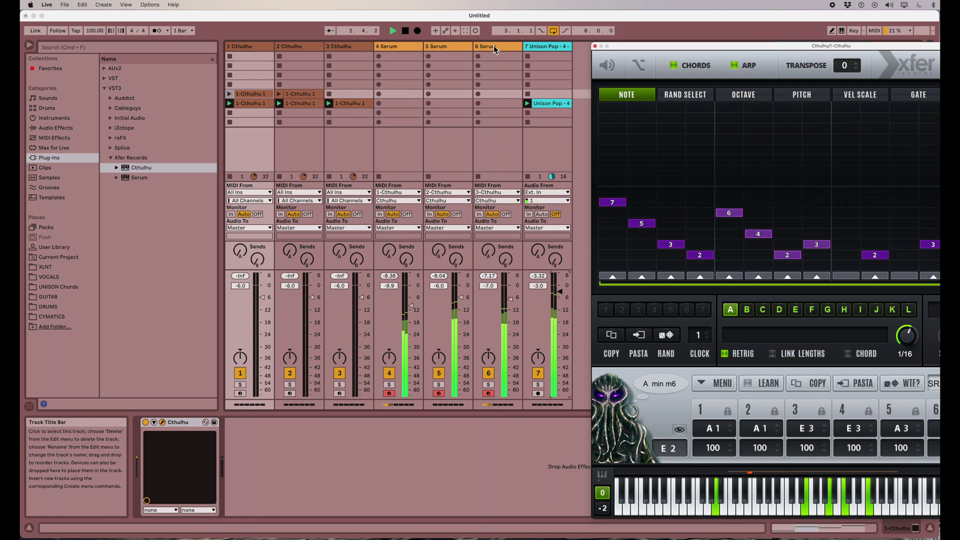
# - Show track 2's Cthulhu beside the mixer and audition track 5 Serum and track 4 Serum separately in solo
pyautogui.click(345, 46)
pyautogui.click(311, 48)
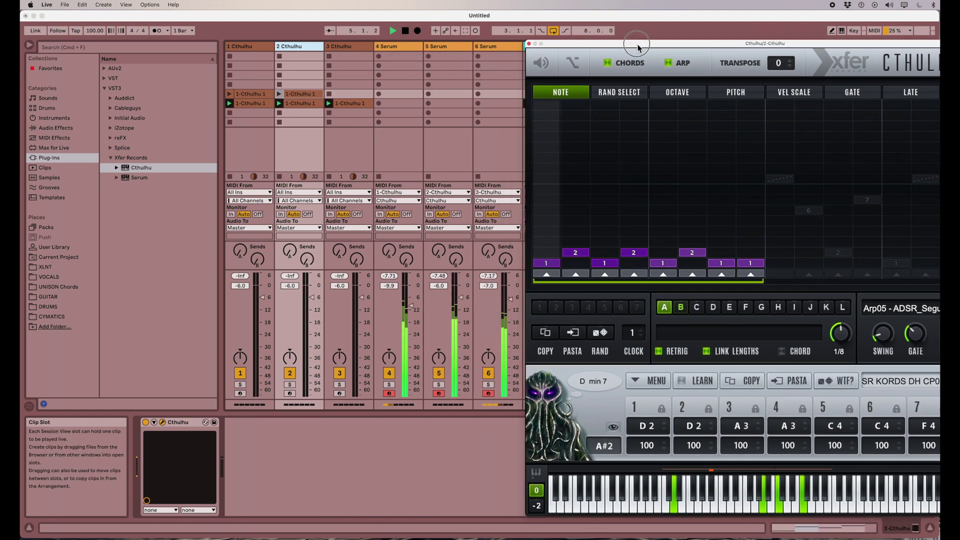
pyautogui.moveTo(506, 60); pyautogui.dragTo(641, 43)
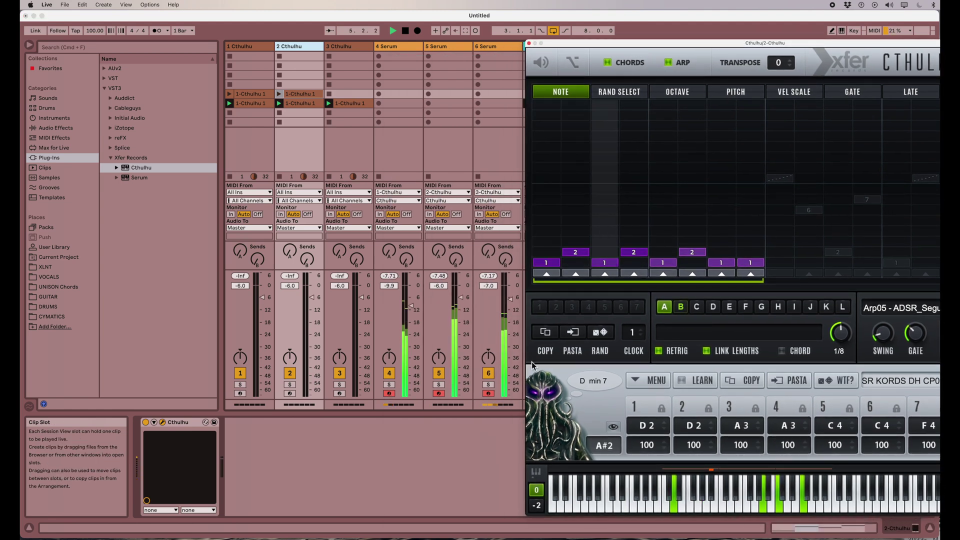
pyautogui.click(438, 384)
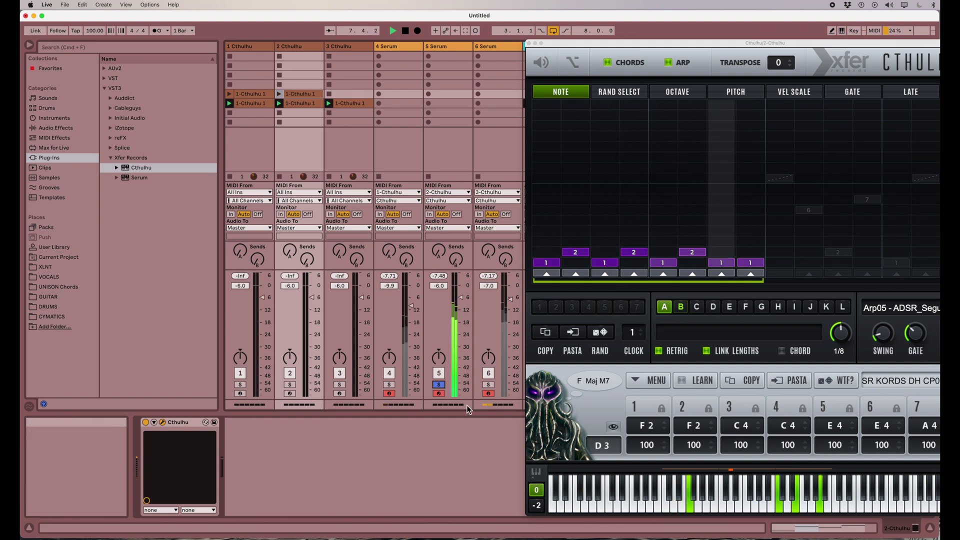
pyautogui.click(439, 384)
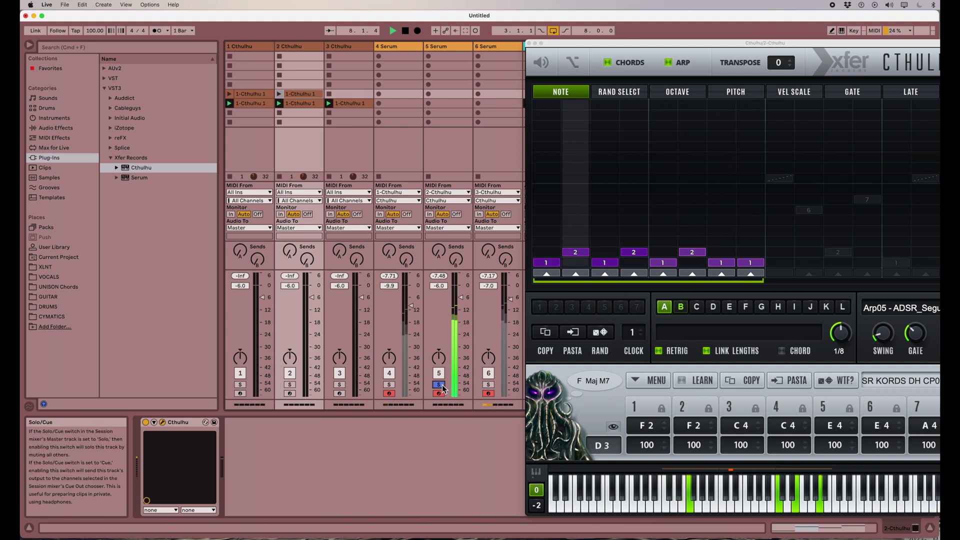
pyautogui.click(389, 384)
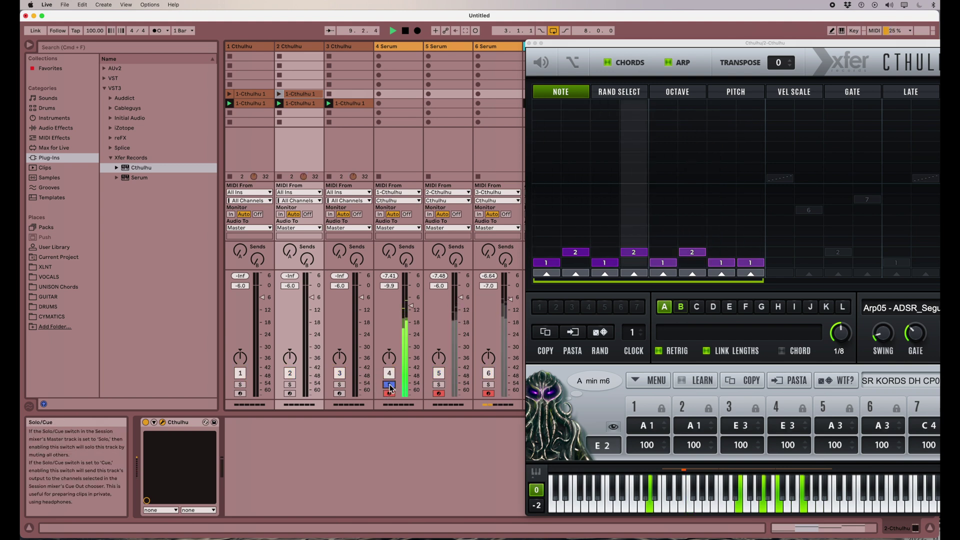
pyautogui.click(390, 385)
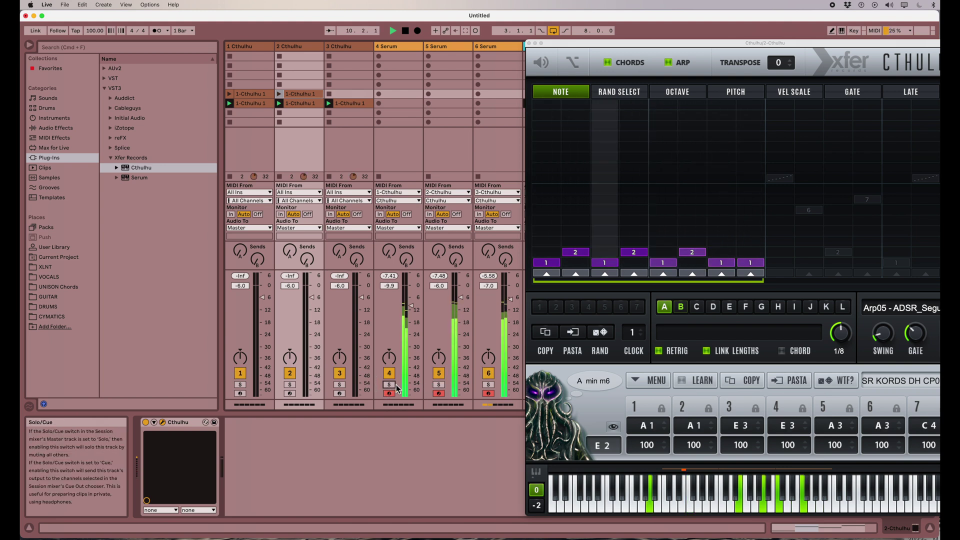
# - Solo track 6 Serum and bring up the chords-only Cthulhu on track 3 that feeds it
pyautogui.click(488, 385)
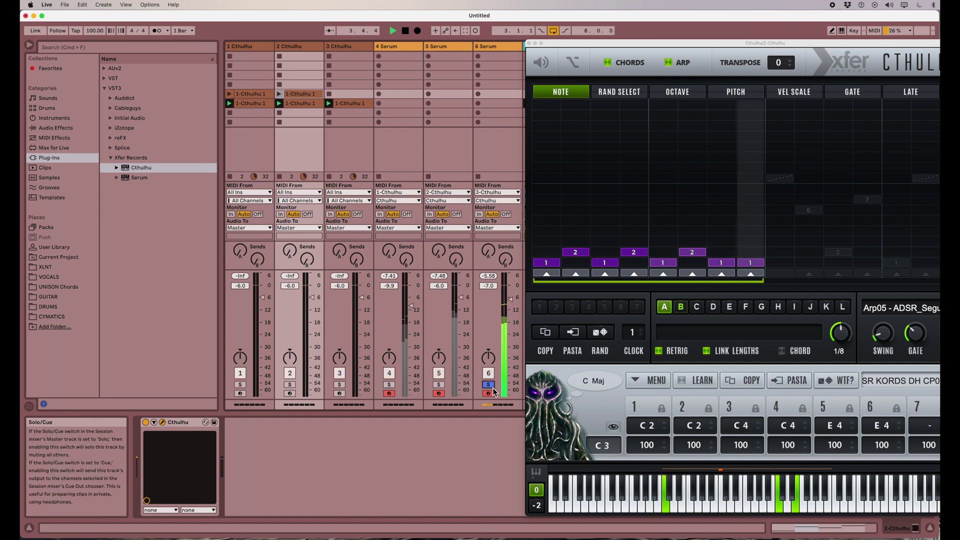
pyautogui.click(248, 49)
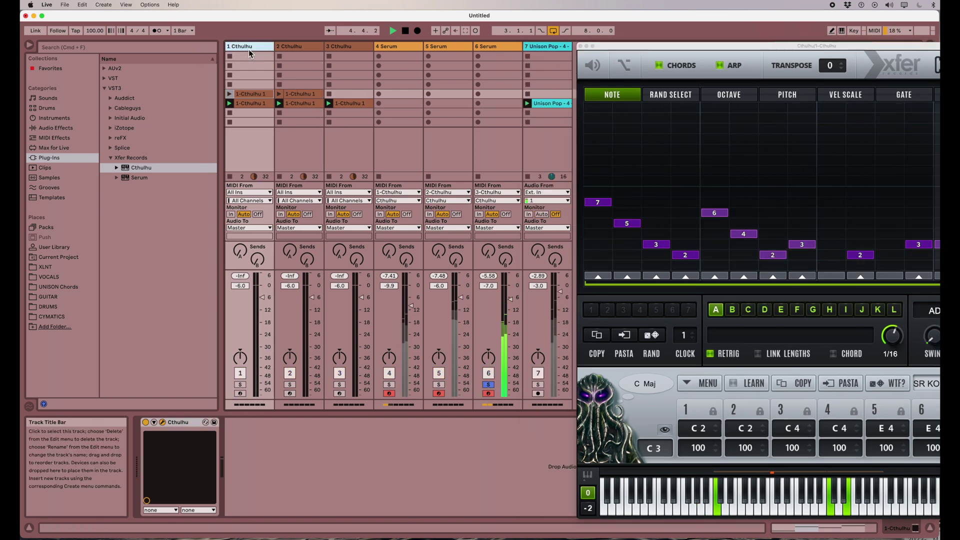
pyautogui.click(292, 46)
pyautogui.click(339, 47)
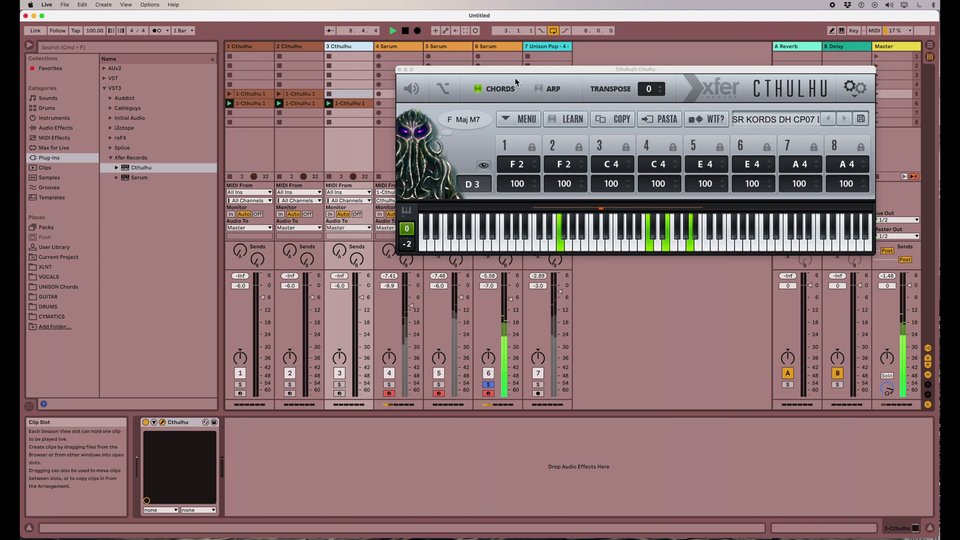
pyautogui.moveTo(515, 75); pyautogui.dragTo(545, 111)
# - Open track 3's MIDI clip in an enlarged note editor and place its Cthulhu window above the notes
pyautogui.click(340, 102)
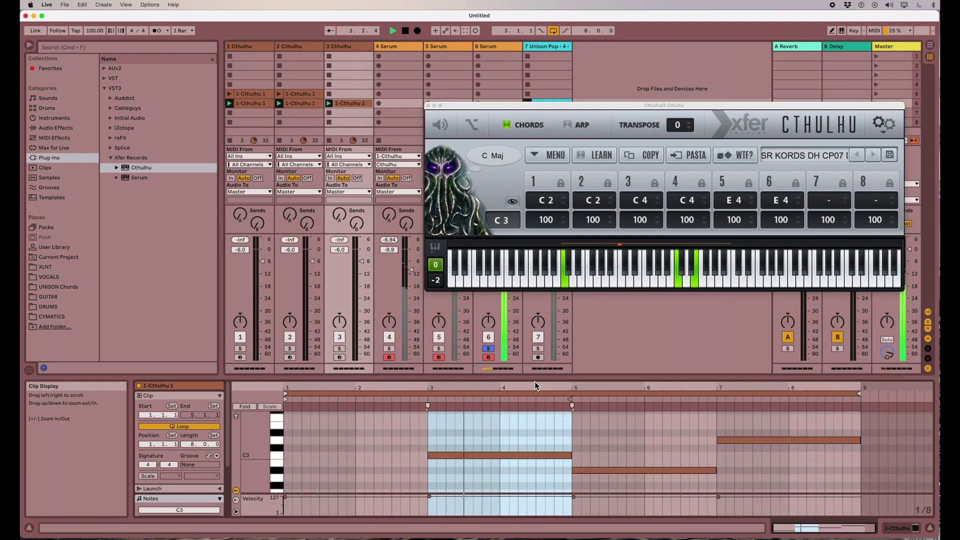
pyautogui.moveTo(535, 382); pyautogui.dragTo(521, 283)
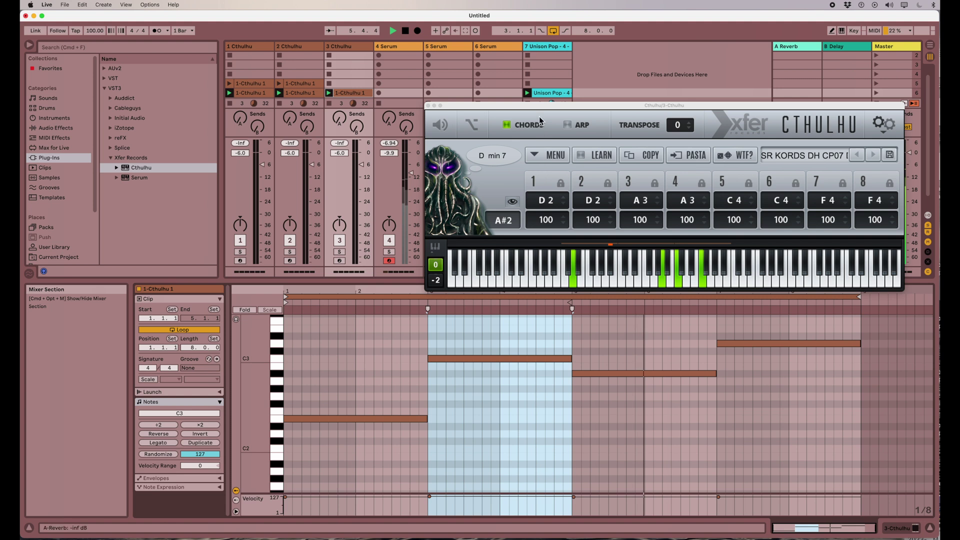
pyautogui.moveTo(536, 107); pyautogui.dragTo(466, 106)
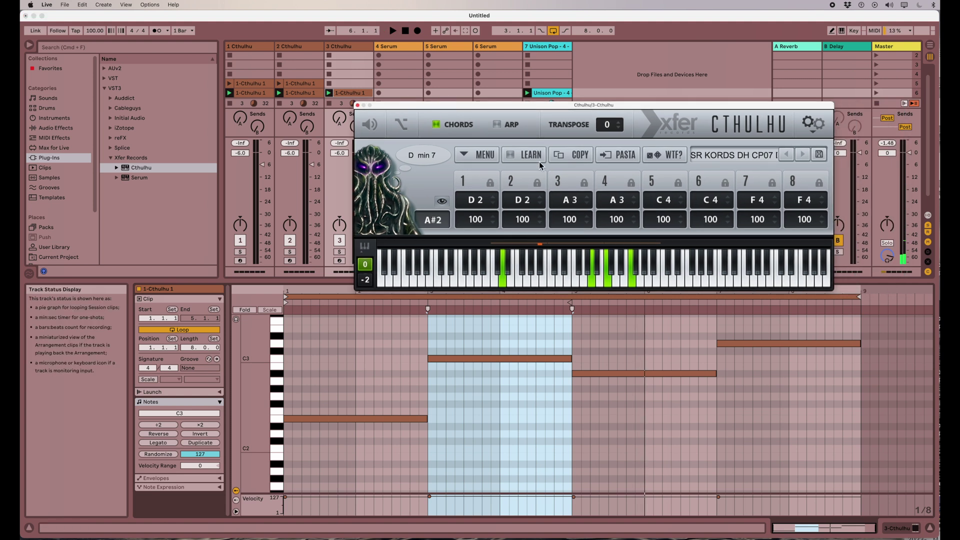
pyautogui.moveTo(486, 106); pyautogui.dragTo(537, 83)
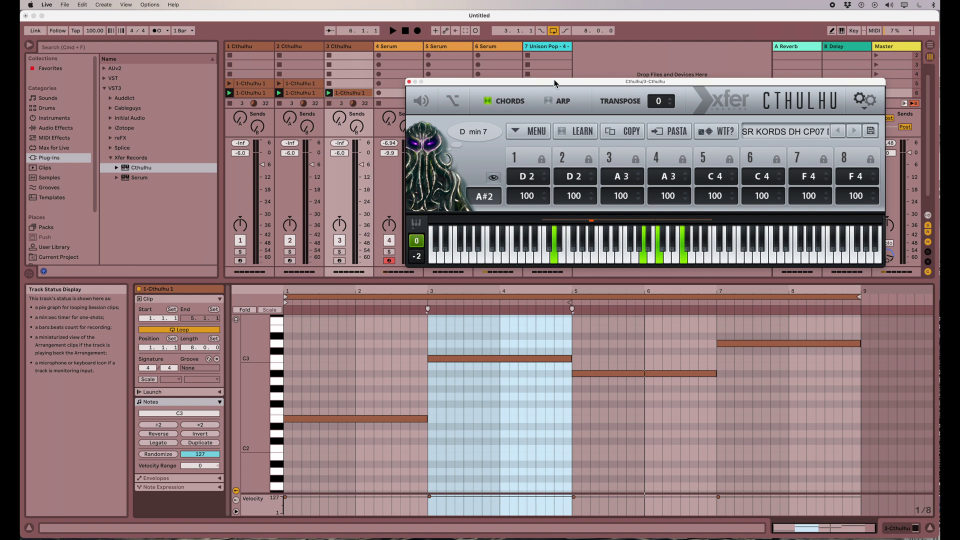
pyautogui.moveTo(554, 82); pyautogui.dragTo(439, 74)
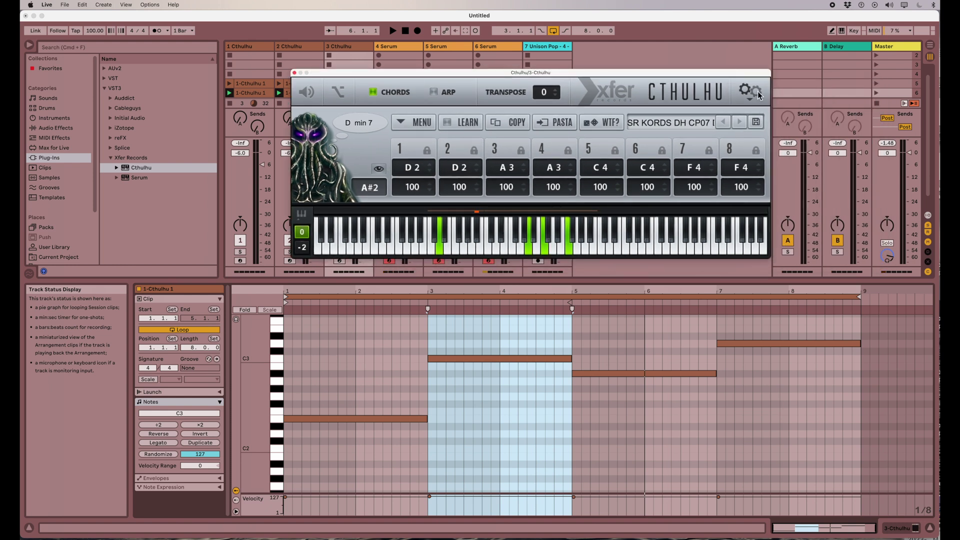